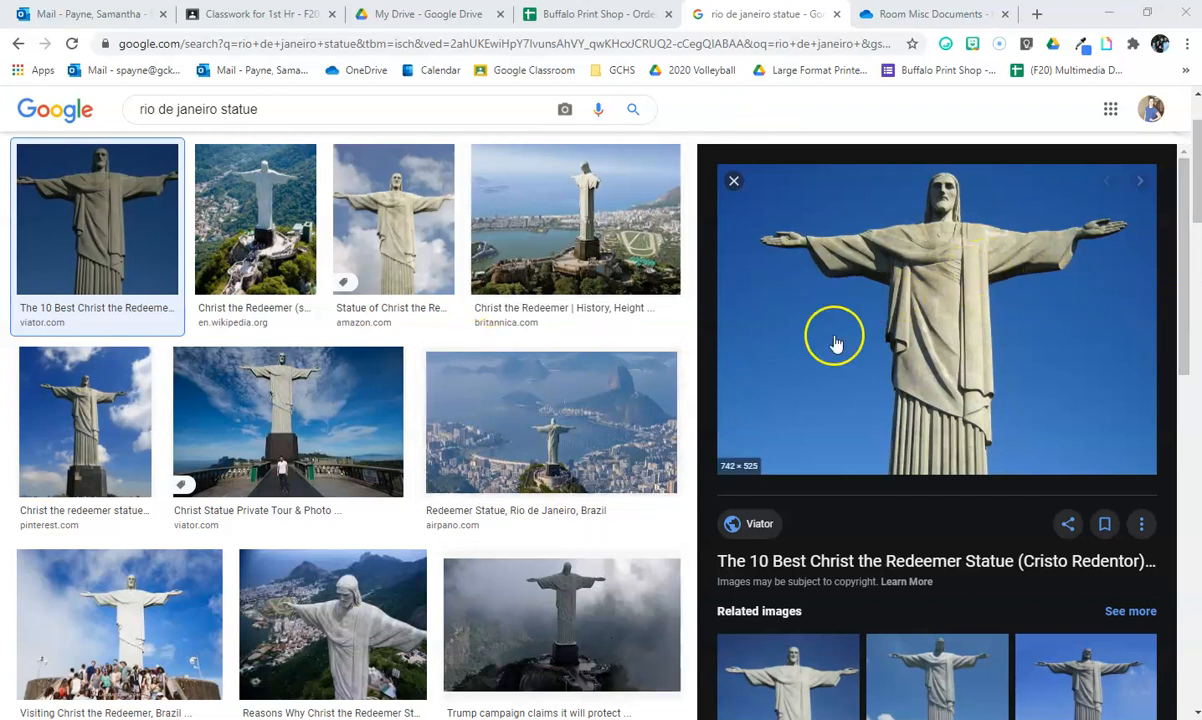
- Save the enlarged Christ the Redeemer image as a JPEG in the Downloads folder, keeping its suggested file name
{"action": "right_click", "coordinate": [900, 325]}
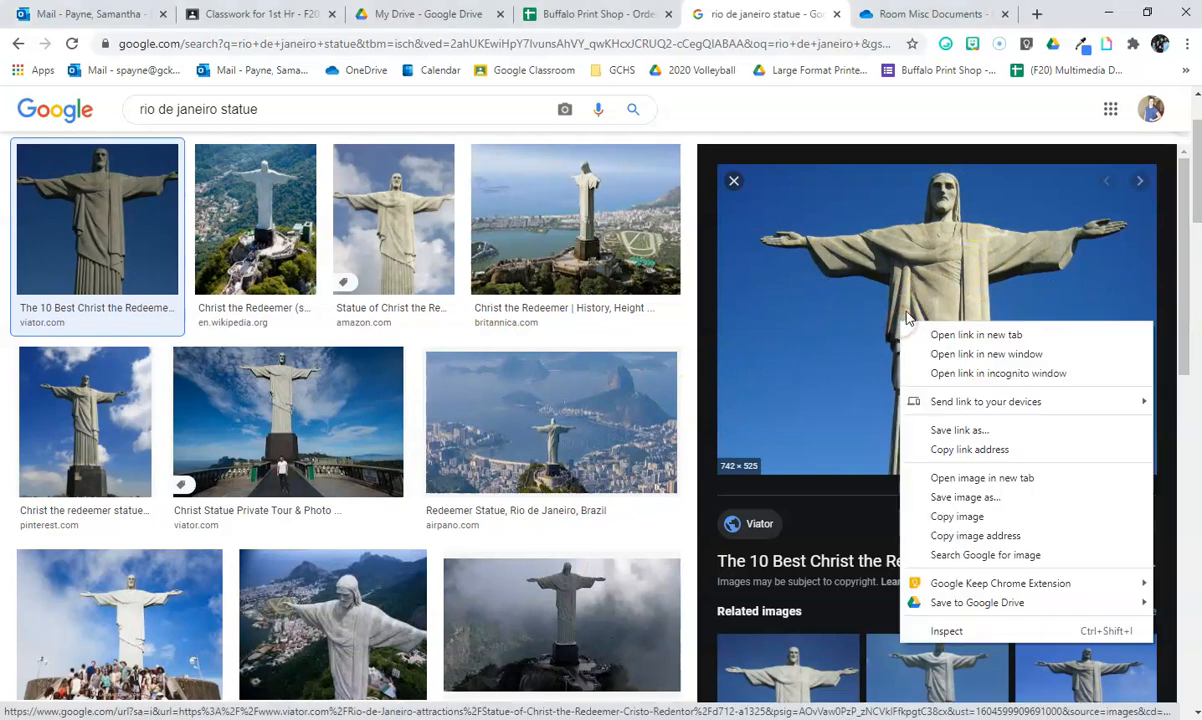
{"action": "left_click", "coordinate": [980, 498]}
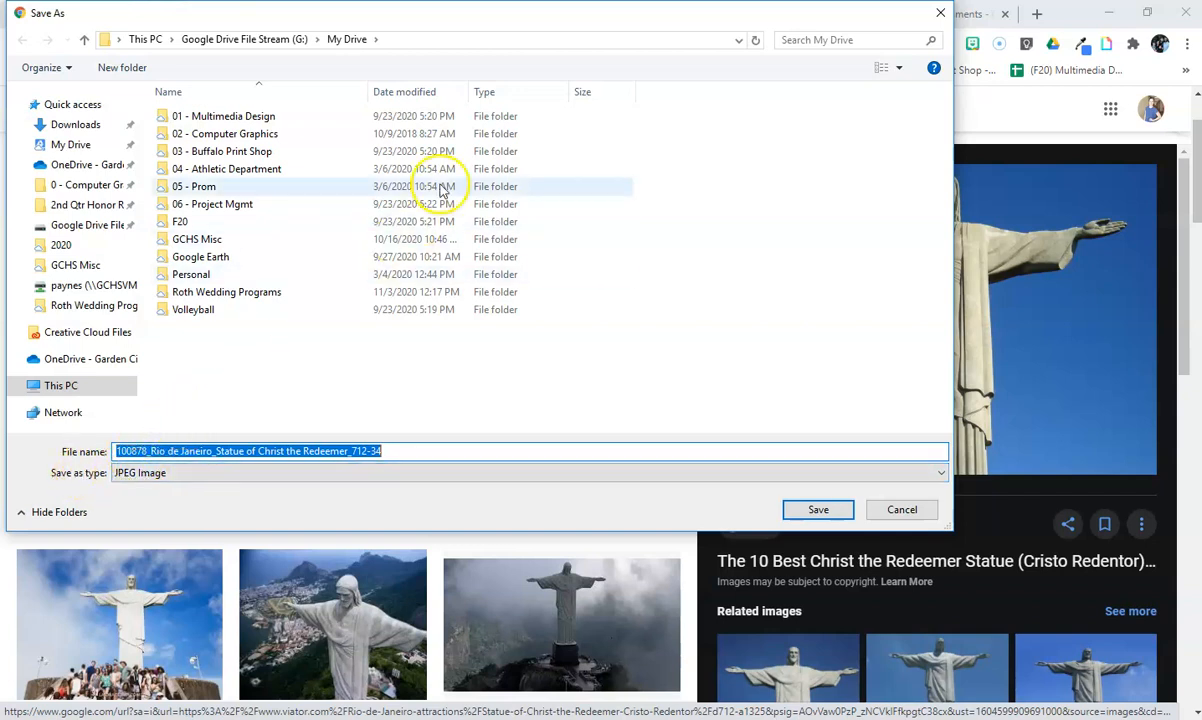
{"action": "left_click", "coordinate": [78, 124]}
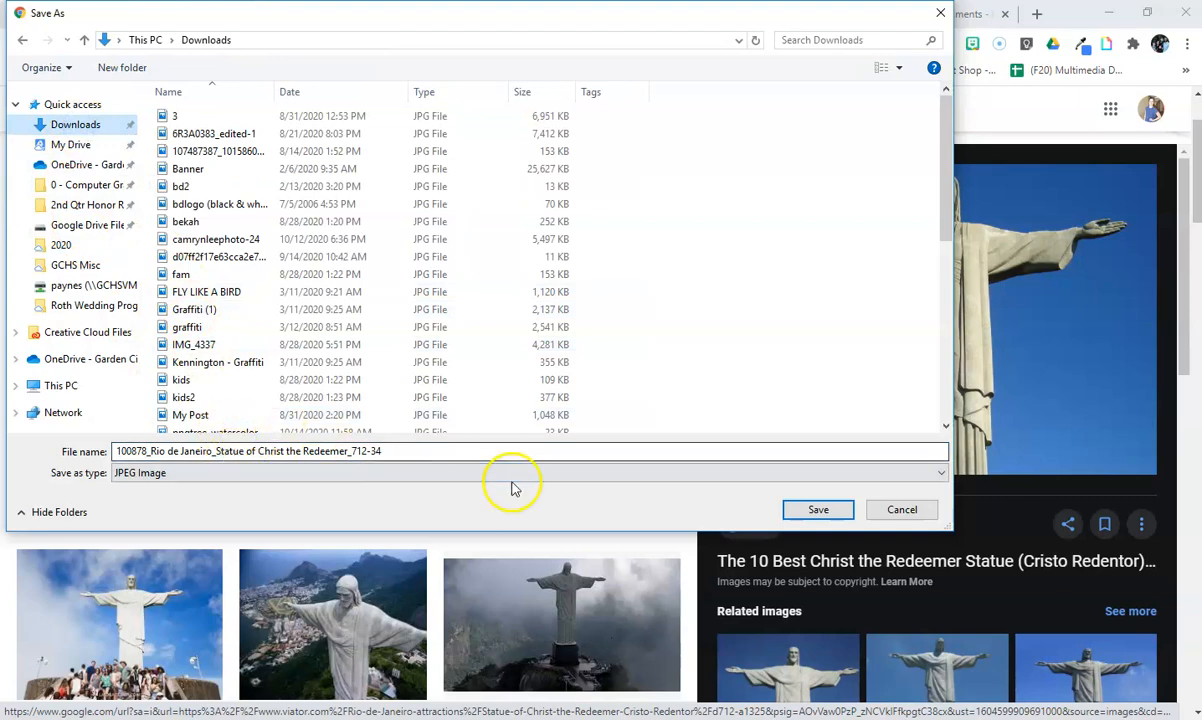
{"action": "left_click", "coordinate": [818, 510]}
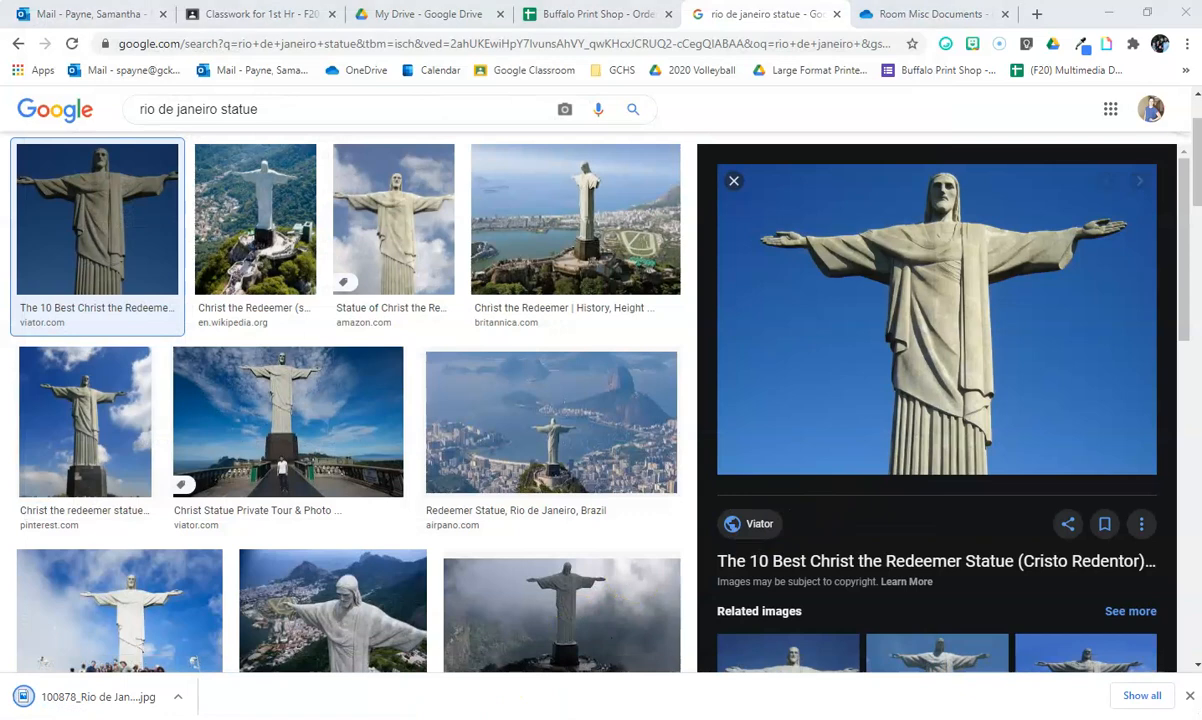
- Switch to Photoshop
{"action": "key", "text": "alt+Tab"}
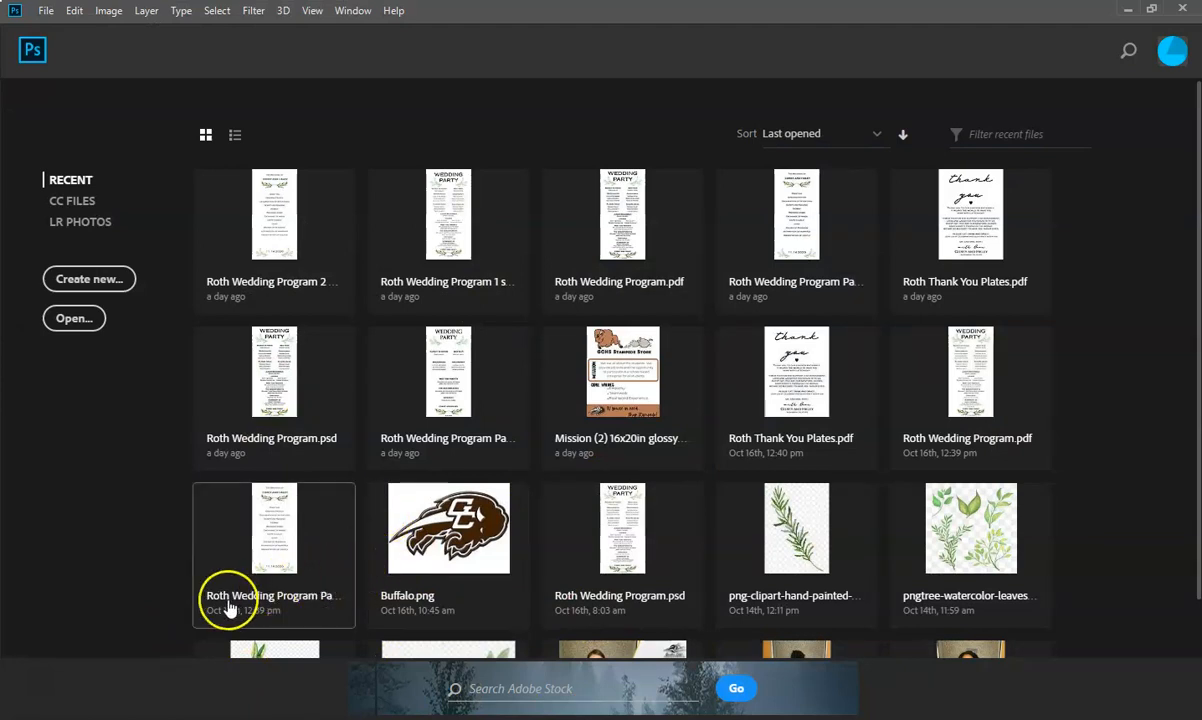
{"action": "left_click", "coordinate": [60, 718]}
{"action": "type", "text": "photoshop"}
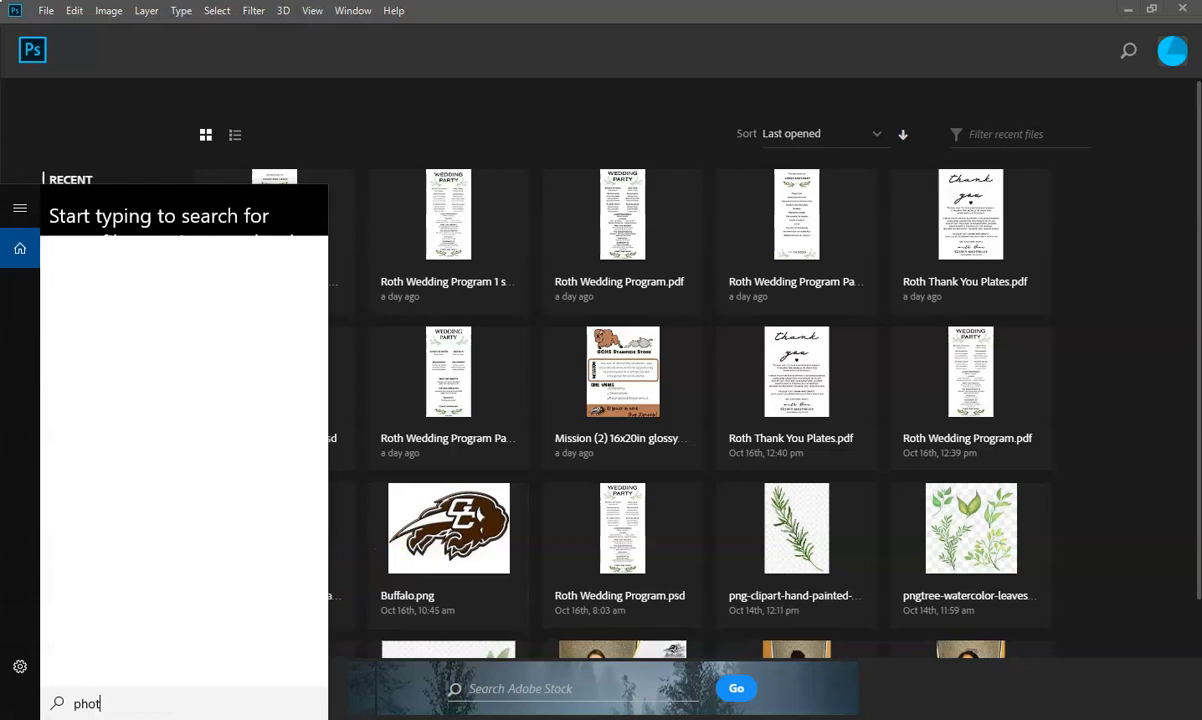
{"action": "left_click", "coordinate": [1118, 427]}
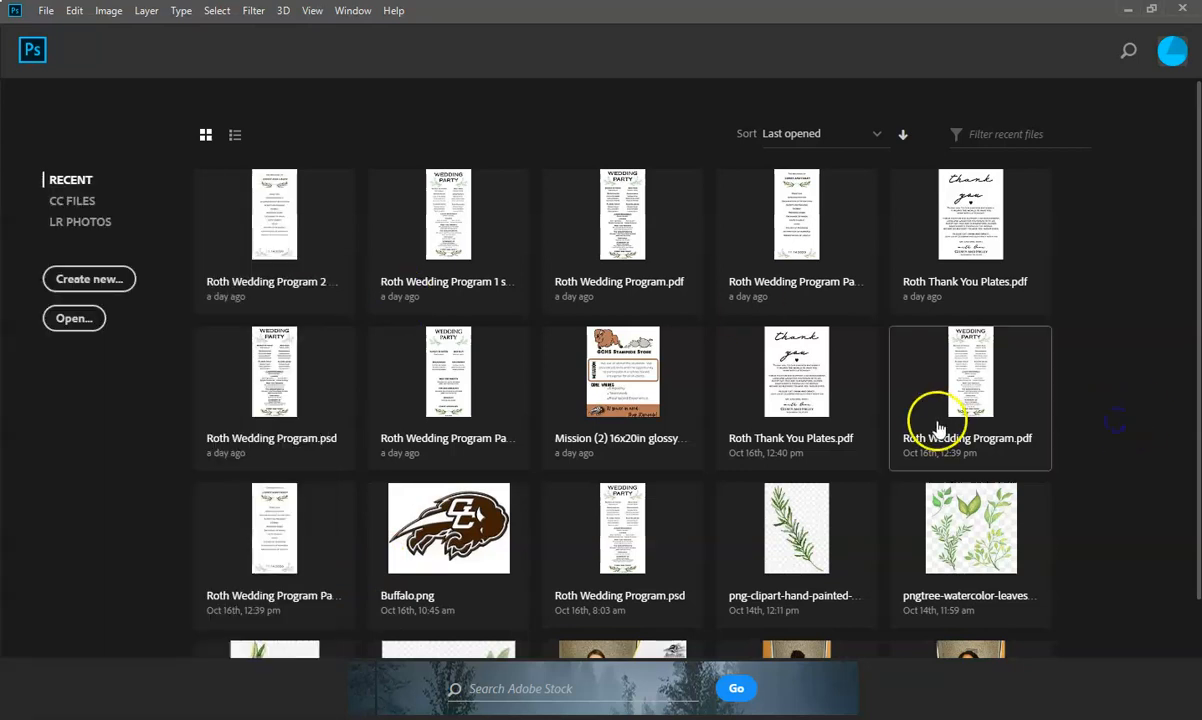
- Open the 100878_Rio de Janeiro statue JPG from the Downloads folder, sorting the files by date to find it
{"action": "left_click", "coordinate": [75, 318]}
{"action": "scroll", "coordinate": [80, 218], "scroll_direction": "up", "scroll_amount": 1}
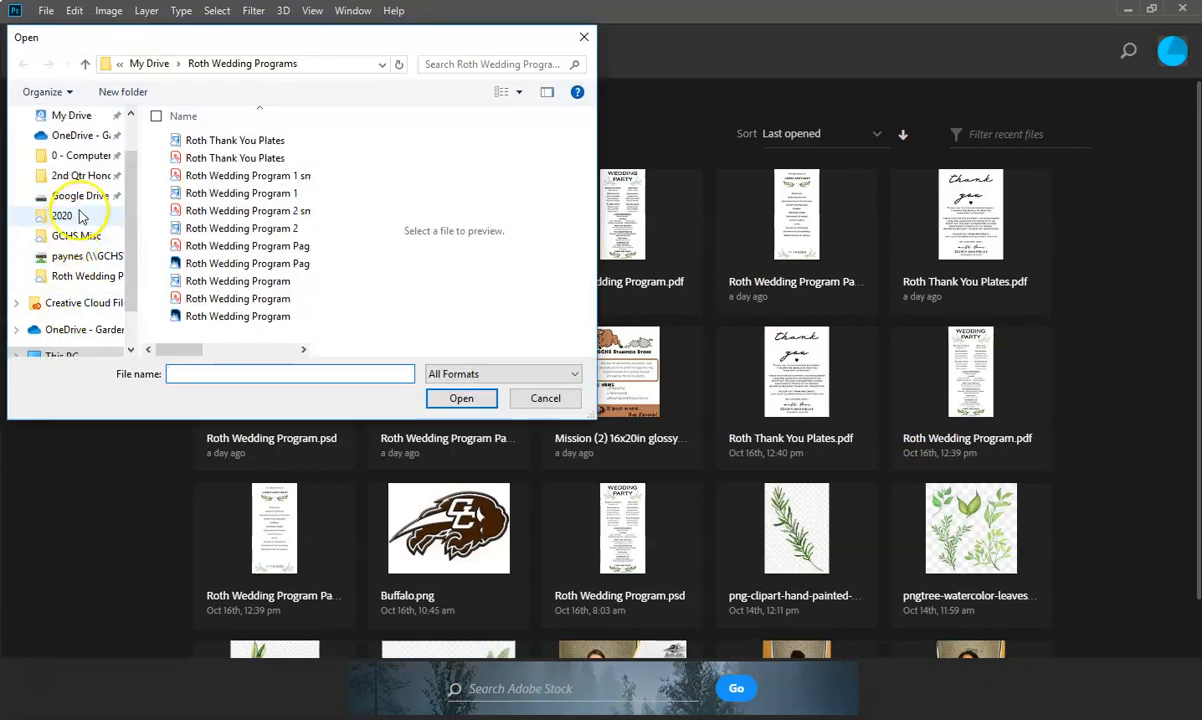
{"action": "scroll", "coordinate": [82, 217], "scroll_direction": "up", "scroll_amount": 2}
{"action": "left_click", "coordinate": [74, 149]}
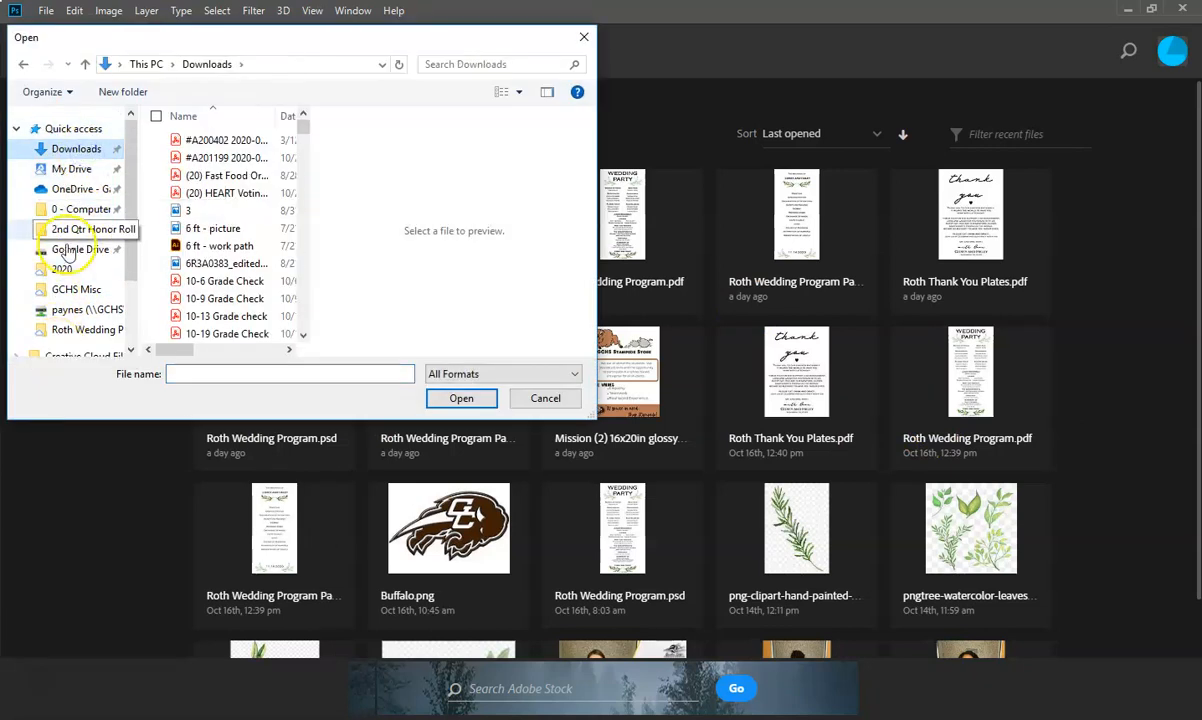
{"action": "left_click", "coordinate": [287, 118]}
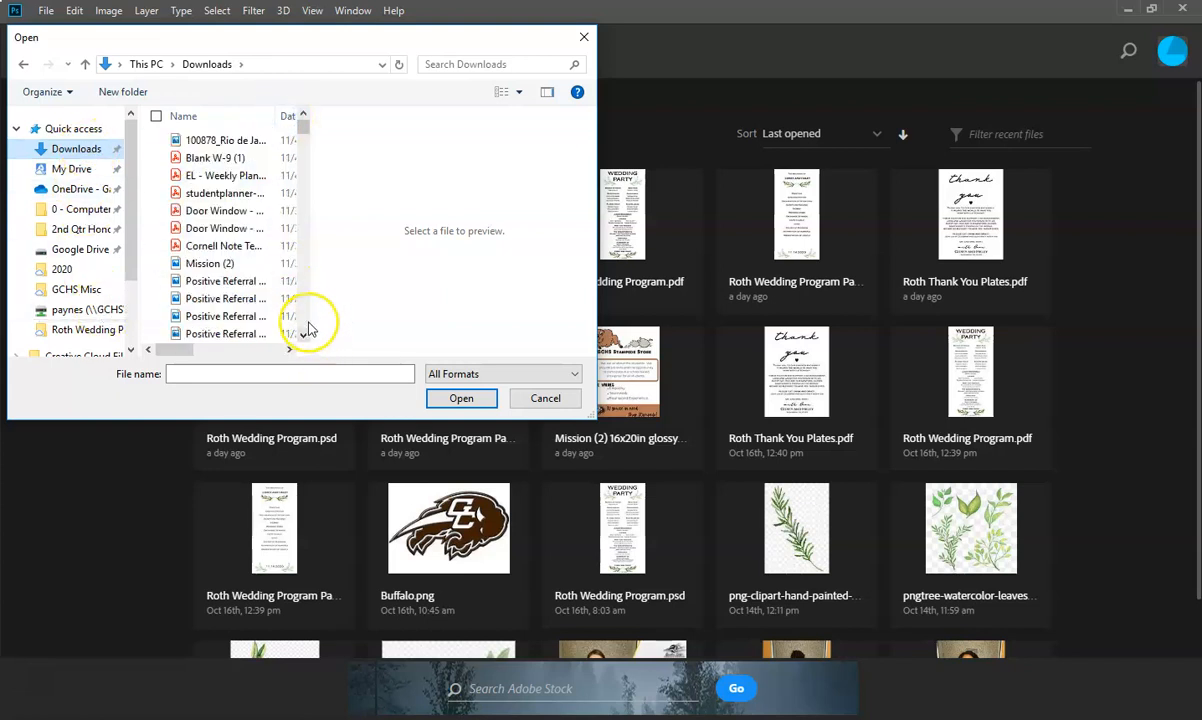
{"action": "left_click", "coordinate": [225, 140]}
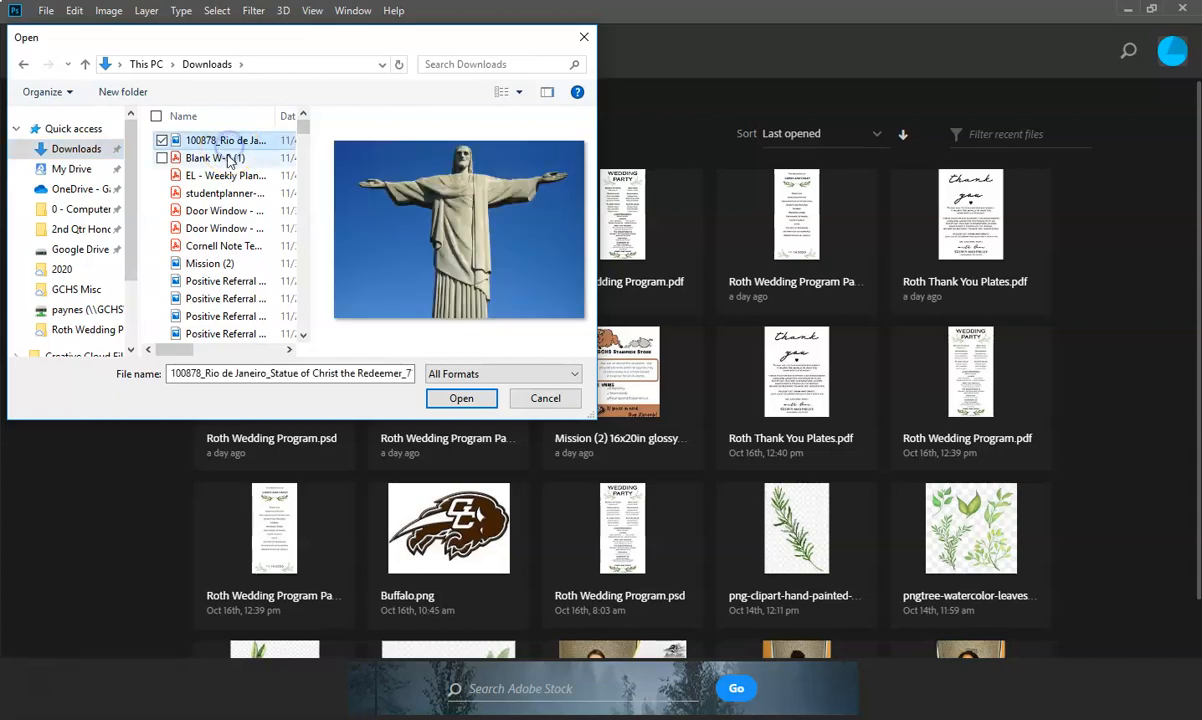
{"action": "left_click", "coordinate": [461, 398]}
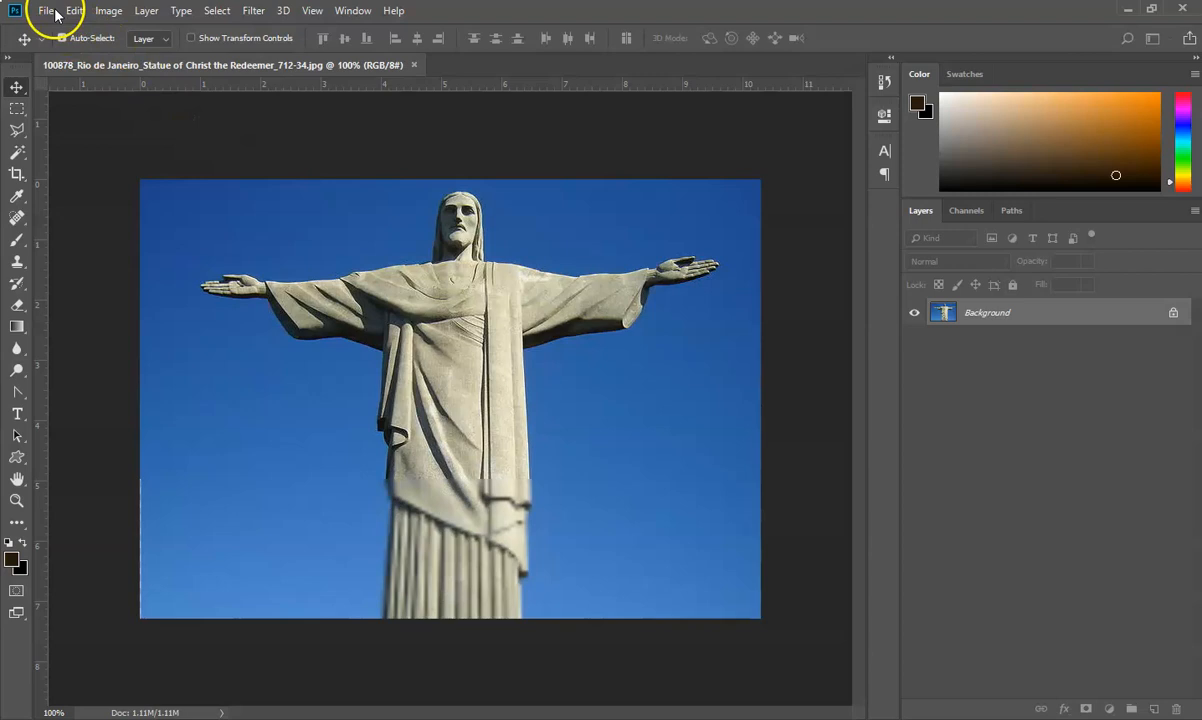
- Open camrynleephoto-24.jpg from the Downloads folder as a second document, with the files sorted by date
{"action": "left_click", "coordinate": [45, 11]}
{"action": "left_click", "coordinate": [62, 45]}
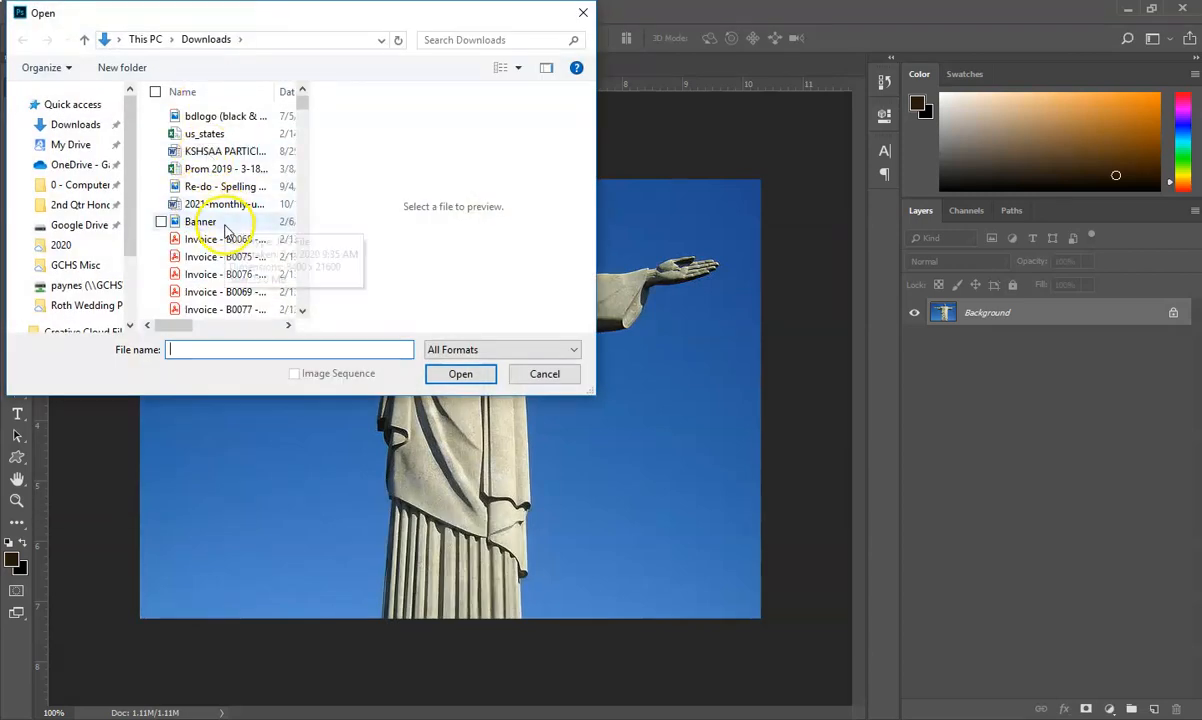
{"action": "left_click", "coordinate": [85, 122]}
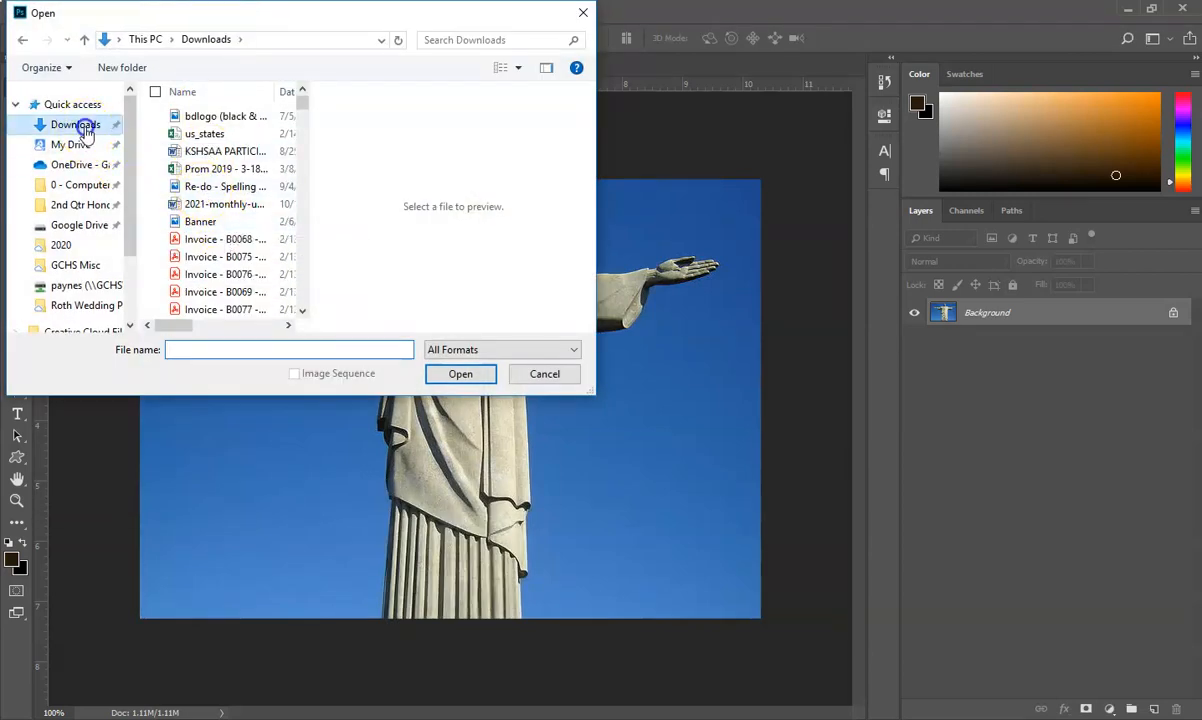
{"action": "left_click", "coordinate": [289, 92]}
{"action": "scroll", "coordinate": [230, 232], "scroll_direction": "down", "scroll_amount": 3}
{"action": "scroll", "coordinate": [229, 236], "scroll_direction": "down", "scroll_amount": 8}
{"action": "scroll", "coordinate": [229, 237], "scroll_direction": "up", "scroll_amount": 1}
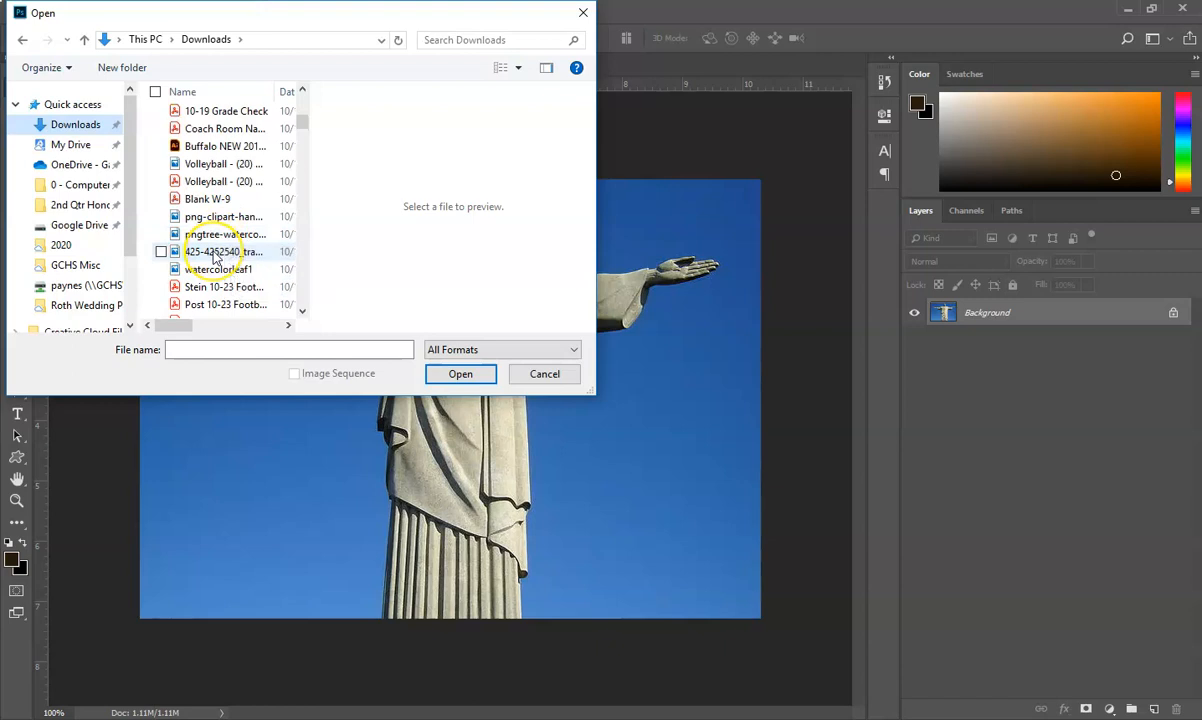
{"action": "scroll", "coordinate": [216, 258], "scroll_direction": "down", "scroll_amount": 2}
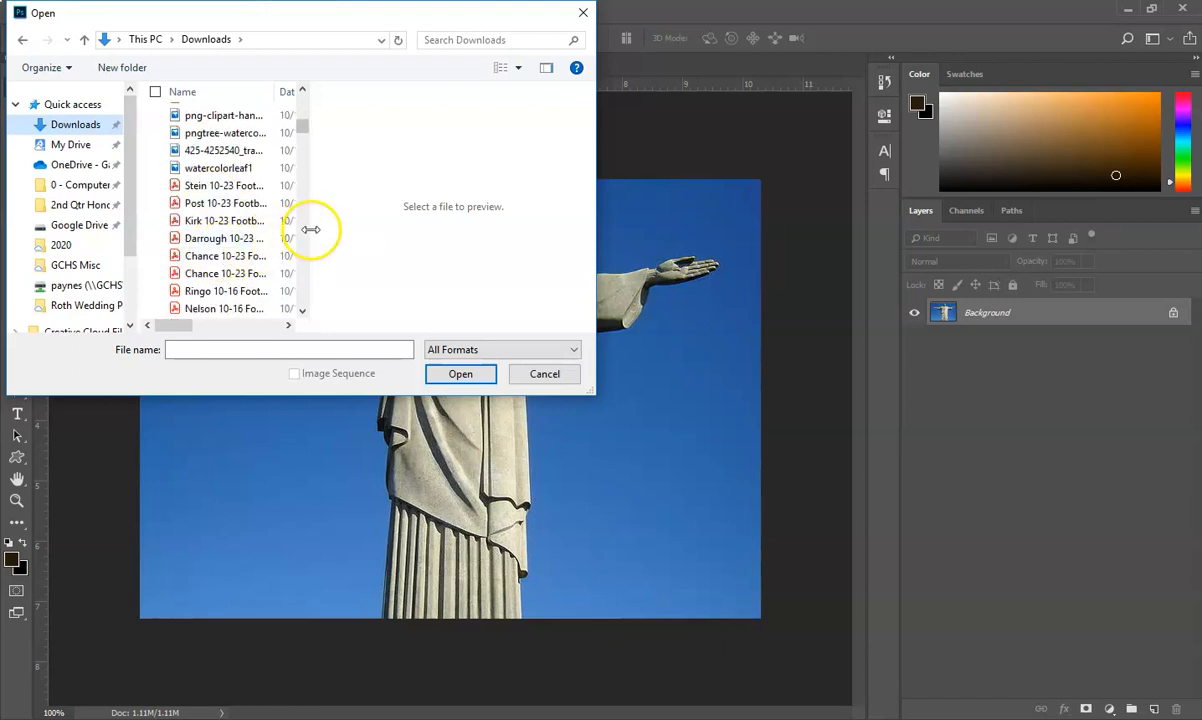
{"action": "left_click_drag", "start_coordinate": [311, 228], "coordinate": [386, 230]}
{"action": "scroll", "coordinate": [311, 233], "scroll_direction": "down", "scroll_amount": 4}
{"action": "left_click", "coordinate": [300, 203]}
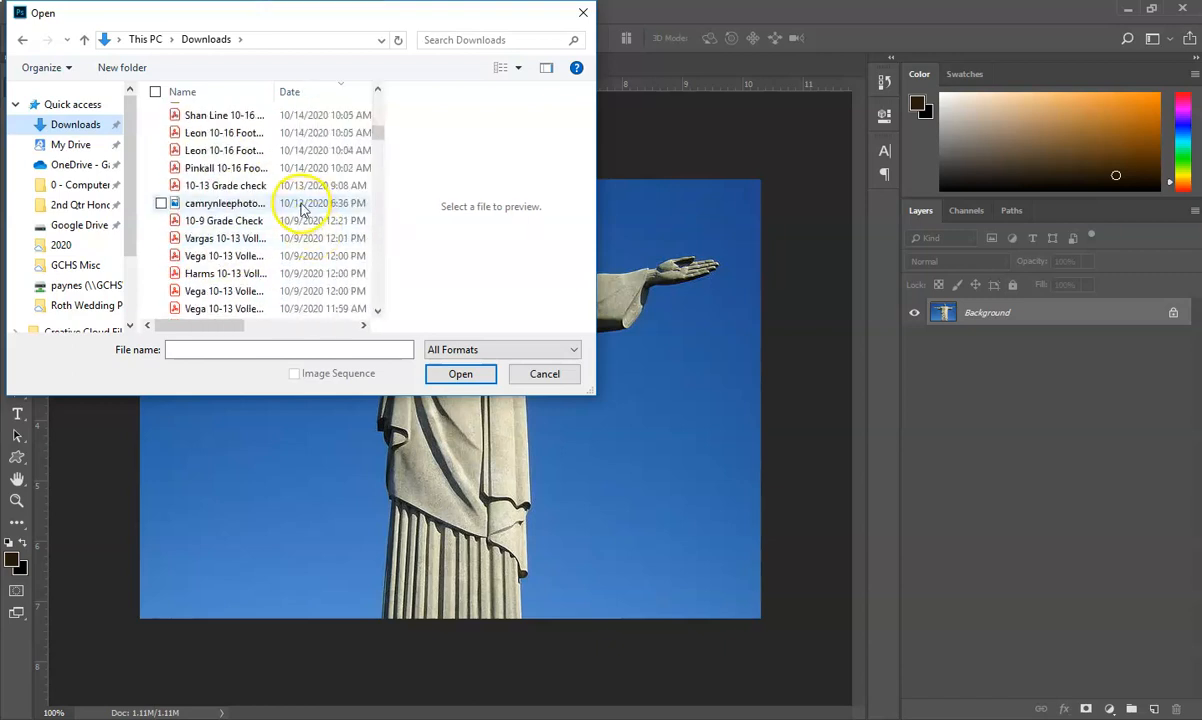
{"action": "left_click", "coordinate": [458, 374]}
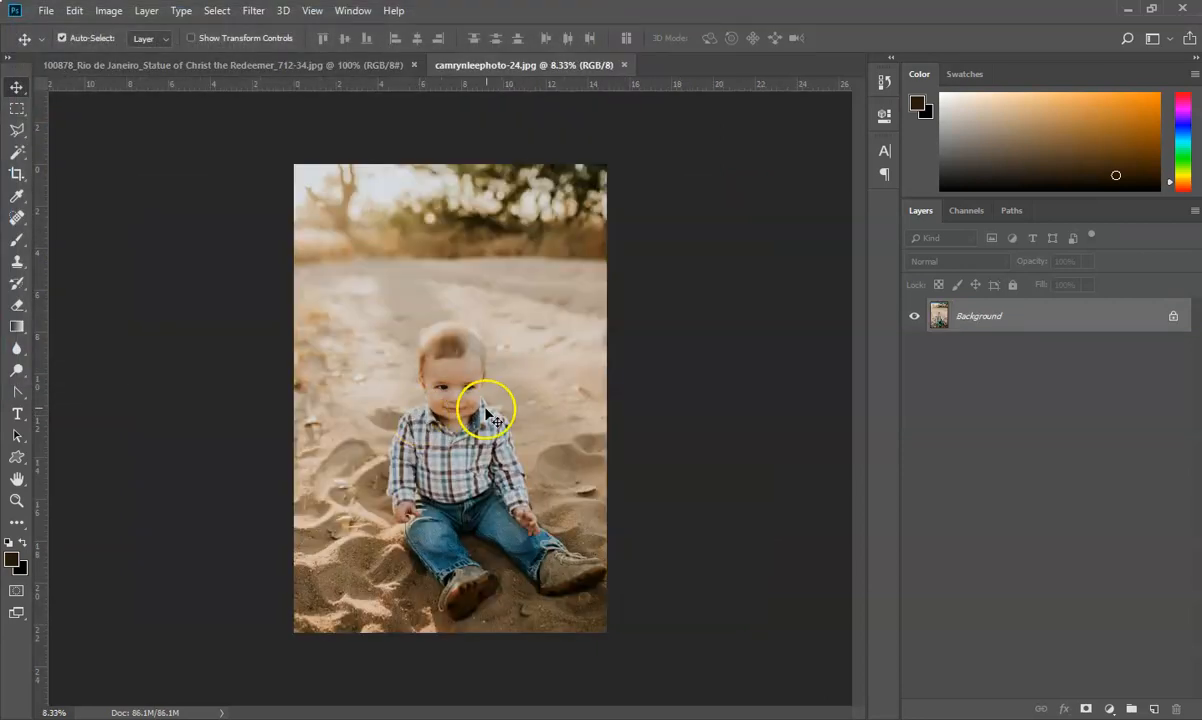
- Check the statue document, return to the camrynleephoto-24.jpg photo and activate the Magnetic Lasso Tool
{"action": "left_click", "coordinate": [333, 64]}
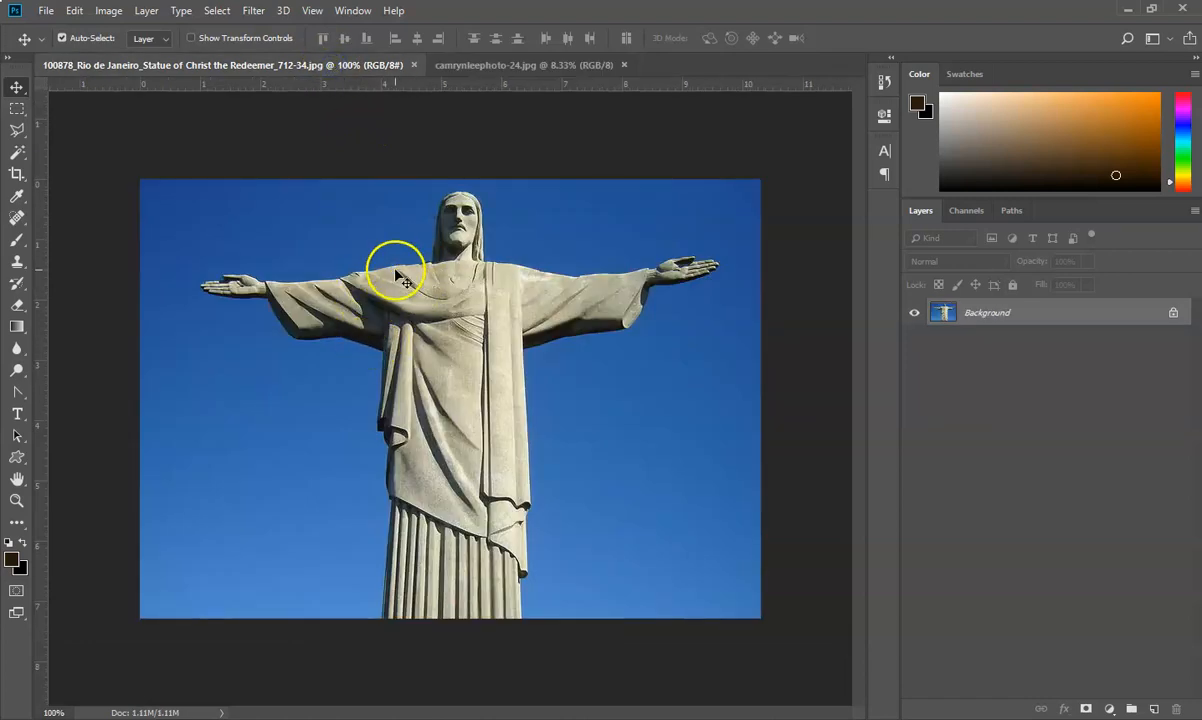
{"action": "left_click", "coordinate": [523, 63]}
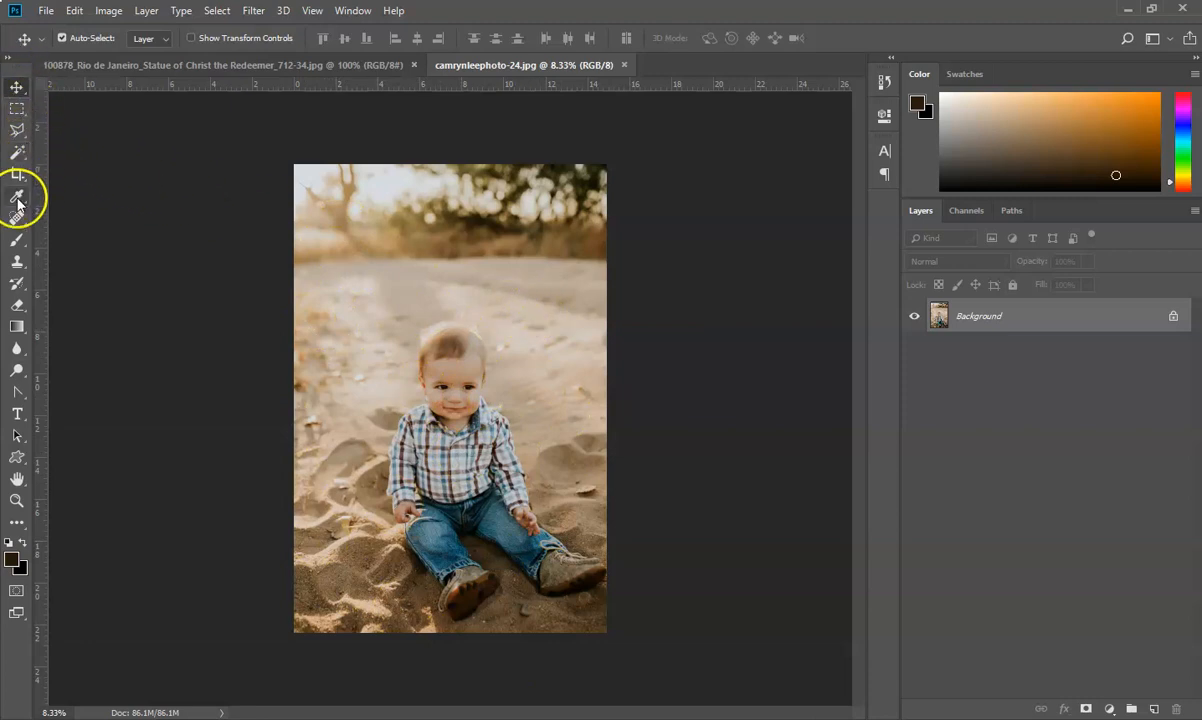
{"action": "left_click", "coordinate": [17, 132]}
{"action": "left_click", "coordinate": [18, 132]}
{"action": "left_click", "coordinate": [18, 134]}
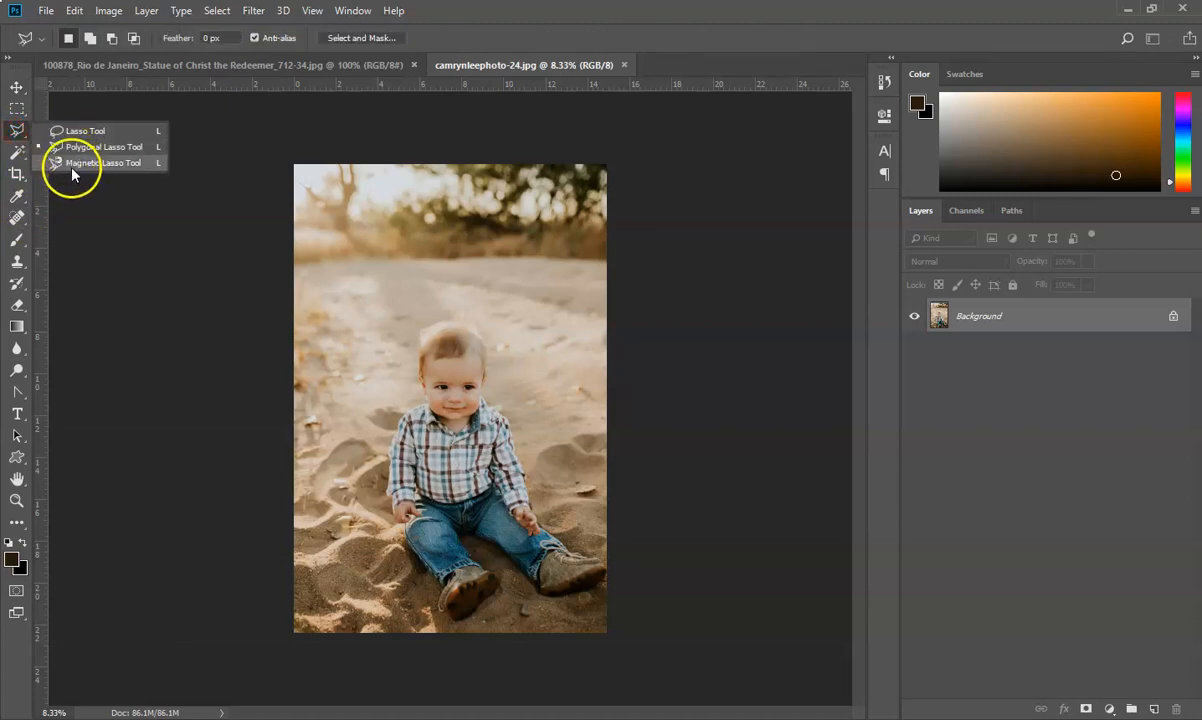
{"action": "left_click", "coordinate": [104, 163]}
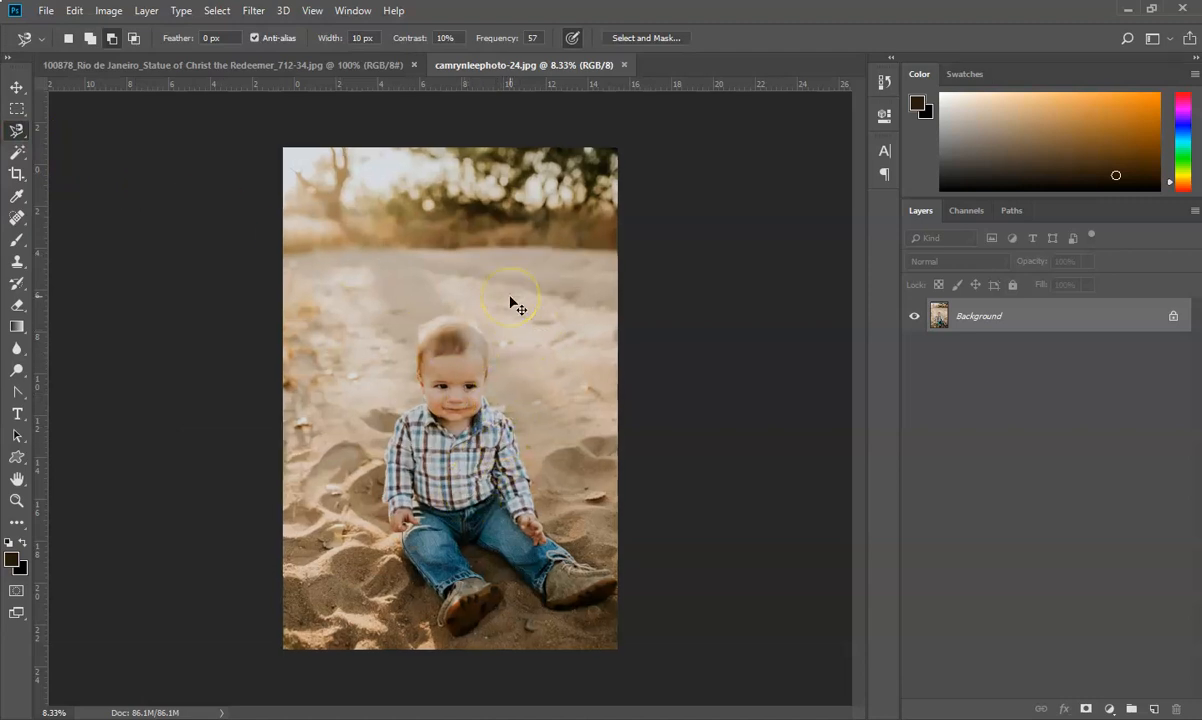
{"action": "key", "text": "ctrl+plus"}
{"action": "key", "text": "ctrl+plus"}
{"action": "key", "text": "ctrl+plus"}
{"action": "key", "text": "ctrl+plus"}
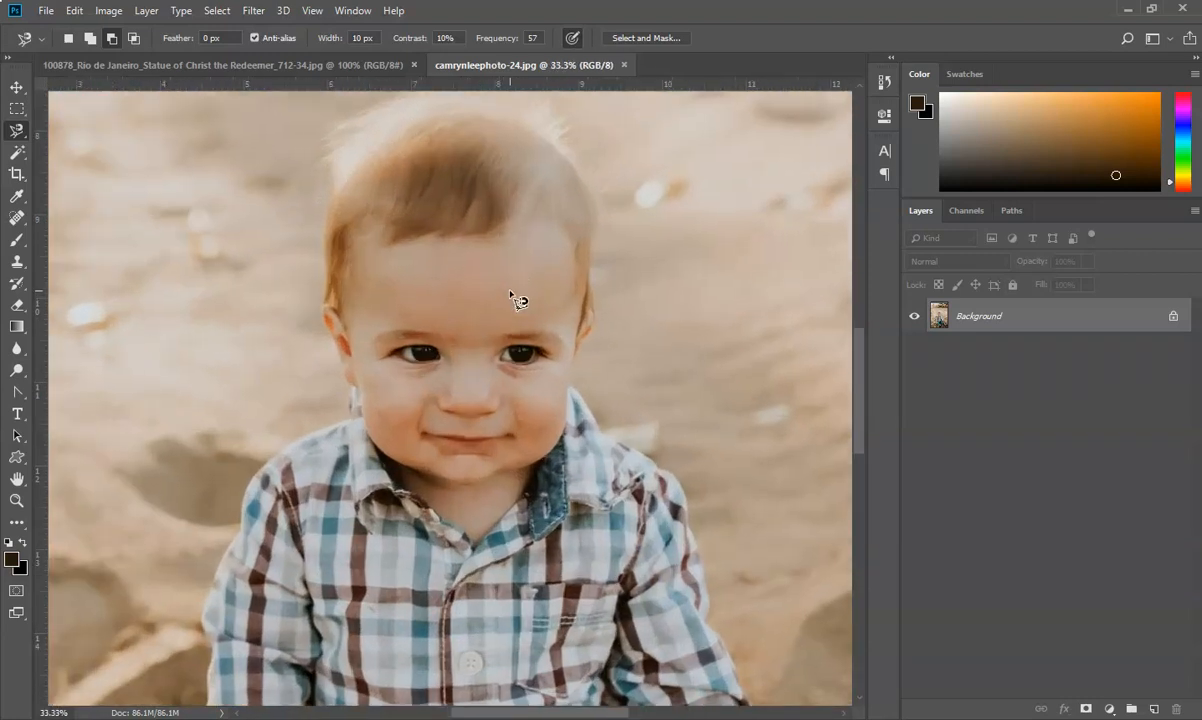
{"action": "key", "text": "ctrl+minus"}
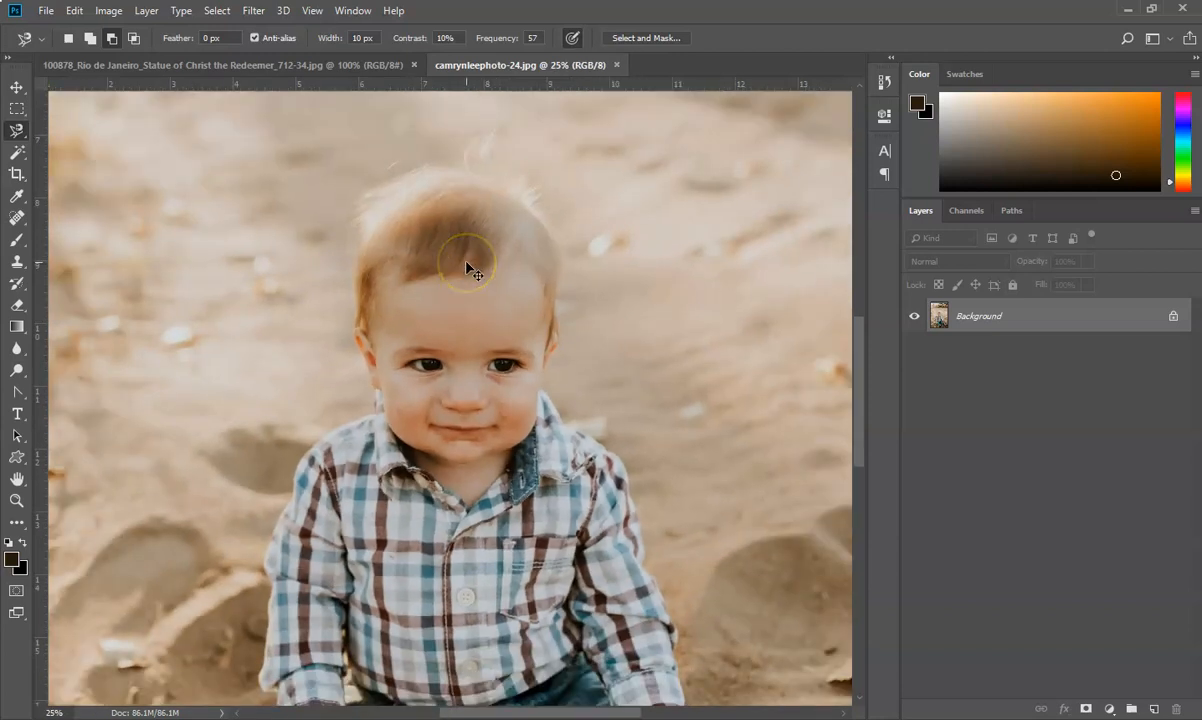
{"action": "key", "text": "ctrl+minus"}
{"action": "key", "text": "ctrl+minus"}
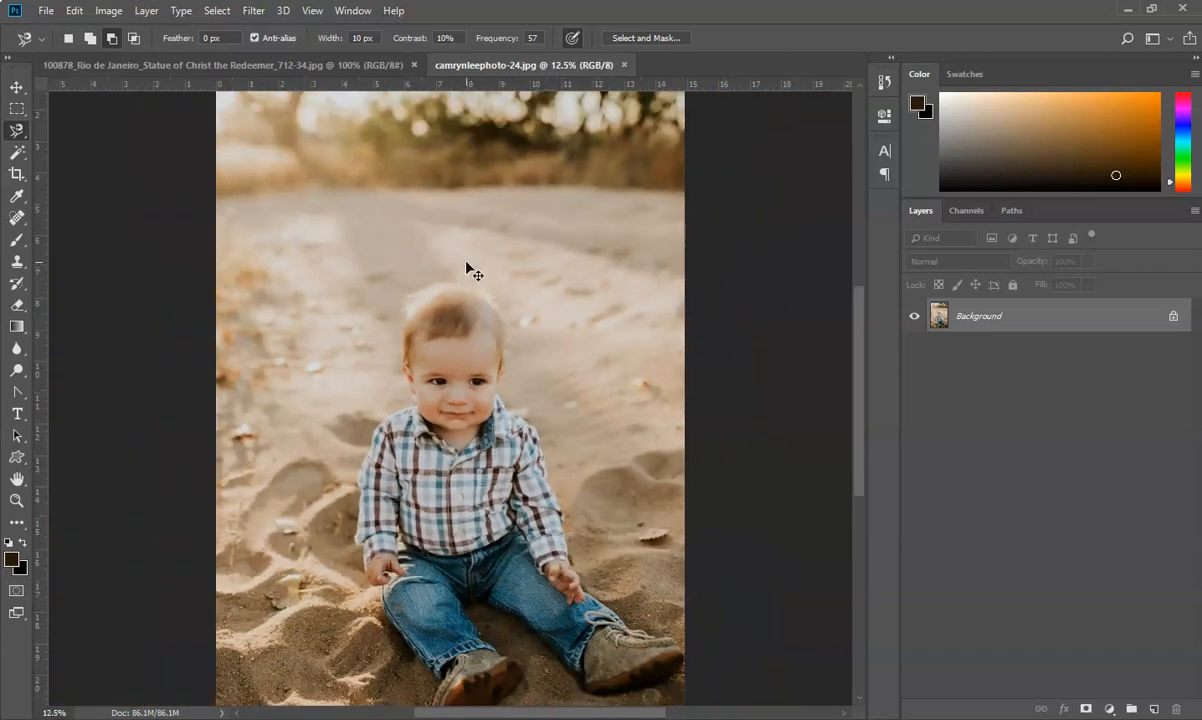
{"action": "key", "text": "ctrl+0"}
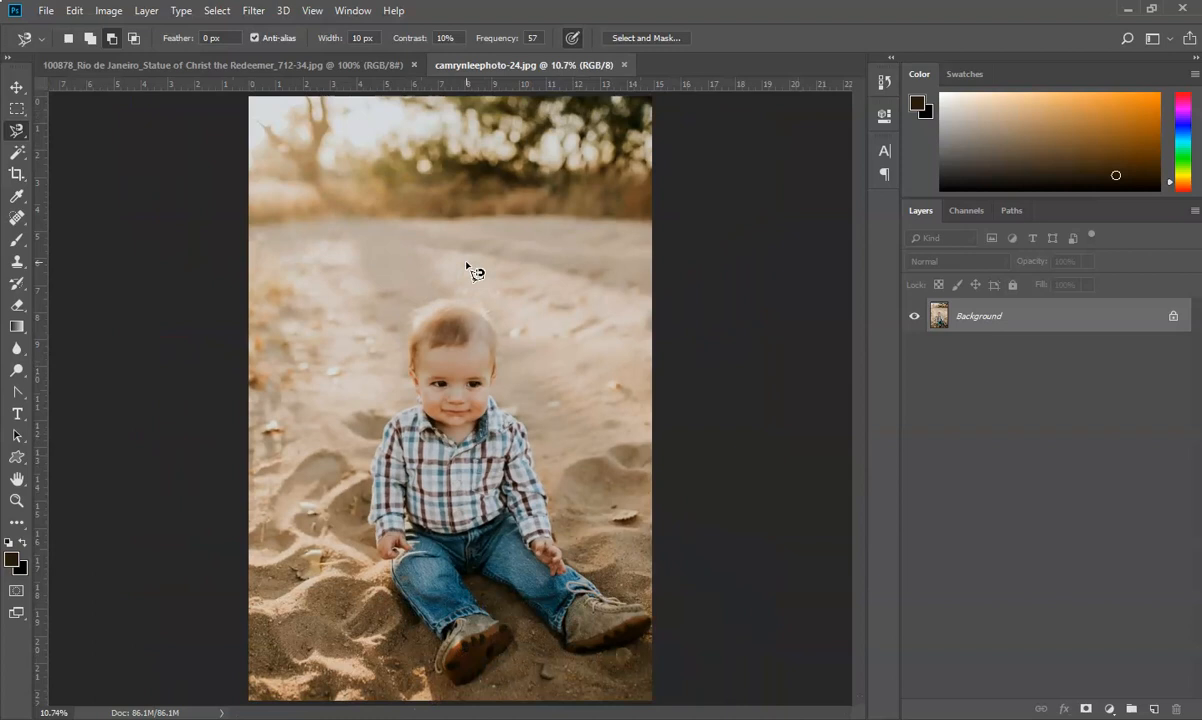
- Start a magnetic lasso outline at the boy's shirt collar beside his neck and trace it over the shoulder to the upper sleeve
{"action": "key", "text": "ctrl+plus"}
{"action": "key", "text": "ctrl+plus"}
{"action": "key", "text": "ctrl+plus"}
{"action": "key", "text": "ctrl+plus"}
{"action": "key", "text": "ctrl+plus"}
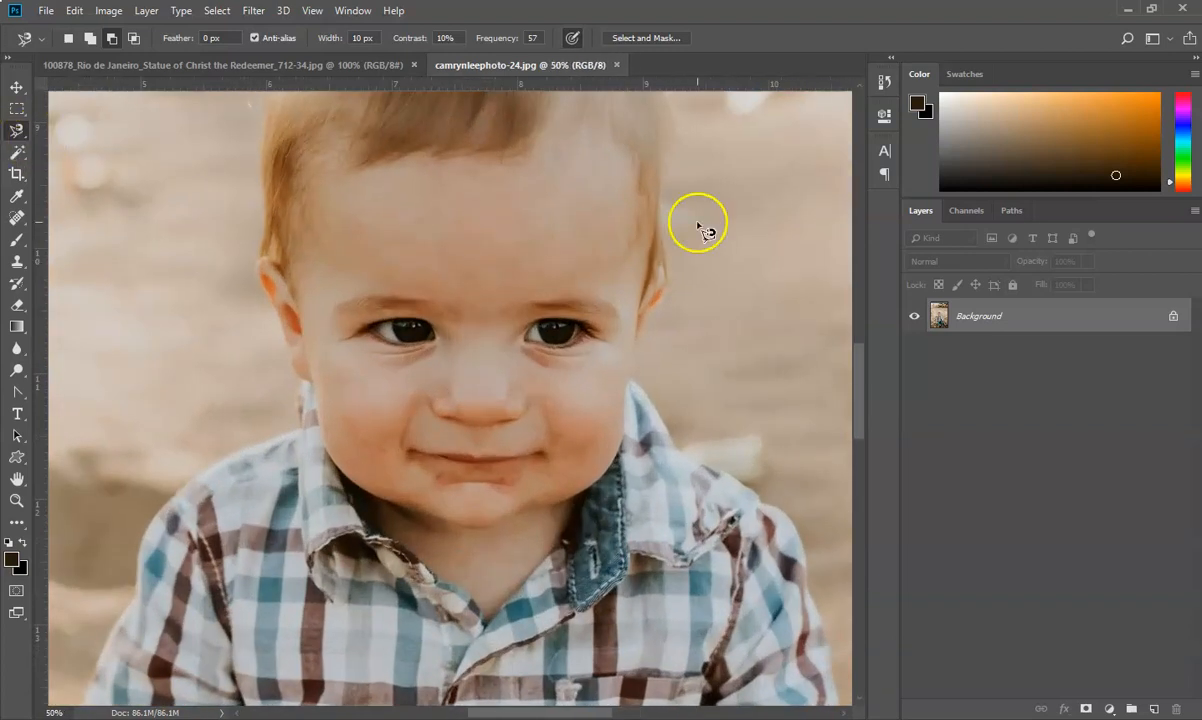
{"action": "mouse_move", "coordinate": [598, 50]}
{"action": "left_mouse_down"}
{"action": "mouse_move", "coordinate": [633, 503]}
{"action": "mouse_move", "coordinate": [647, 326]}
{"action": "mouse_move", "coordinate": [738, 652]}
{"action": "mouse_move", "coordinate": [727, 495]}
{"action": "mouse_move", "coordinate": [724, 562]}
{"action": "mouse_move", "coordinate": [708, 421]}
{"action": "left_mouse_up"}
{"action": "key", "text": "Escape"}
{"action": "key", "text": "space"}
{"action": "left_click_drag", "start_coordinate": [690, 494], "coordinate": [612, 245]}
{"action": "left_click_drag", "start_coordinate": [689, 674], "coordinate": [461, 314]}
{"action": "left_click_drag", "start_coordinate": [484, 500], "coordinate": [524, 613]}
{"action": "left_click_drag", "start_coordinate": [499, 280], "coordinate": [507, 440]}
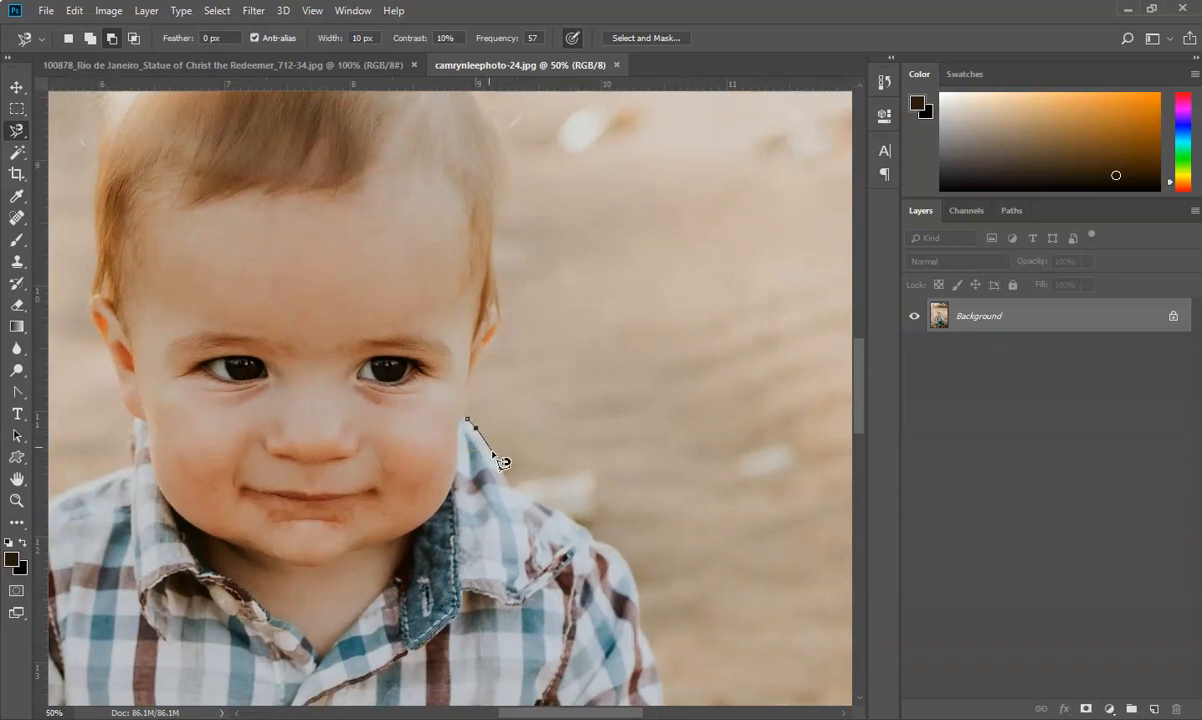
{"action": "mouse_move", "coordinate": [517, 494]}
{"action": "left_mouse_down"}
{"action": "mouse_move", "coordinate": [566, 500]}
{"action": "mouse_move", "coordinate": [551, 511]}
{"action": "mouse_move", "coordinate": [636, 578]}
{"action": "mouse_move", "coordinate": [641, 628]}
{"action": "mouse_move", "coordinate": [465, 299]}
{"action": "mouse_move", "coordinate": [389, 229]}
{"action": "left_mouse_up"}
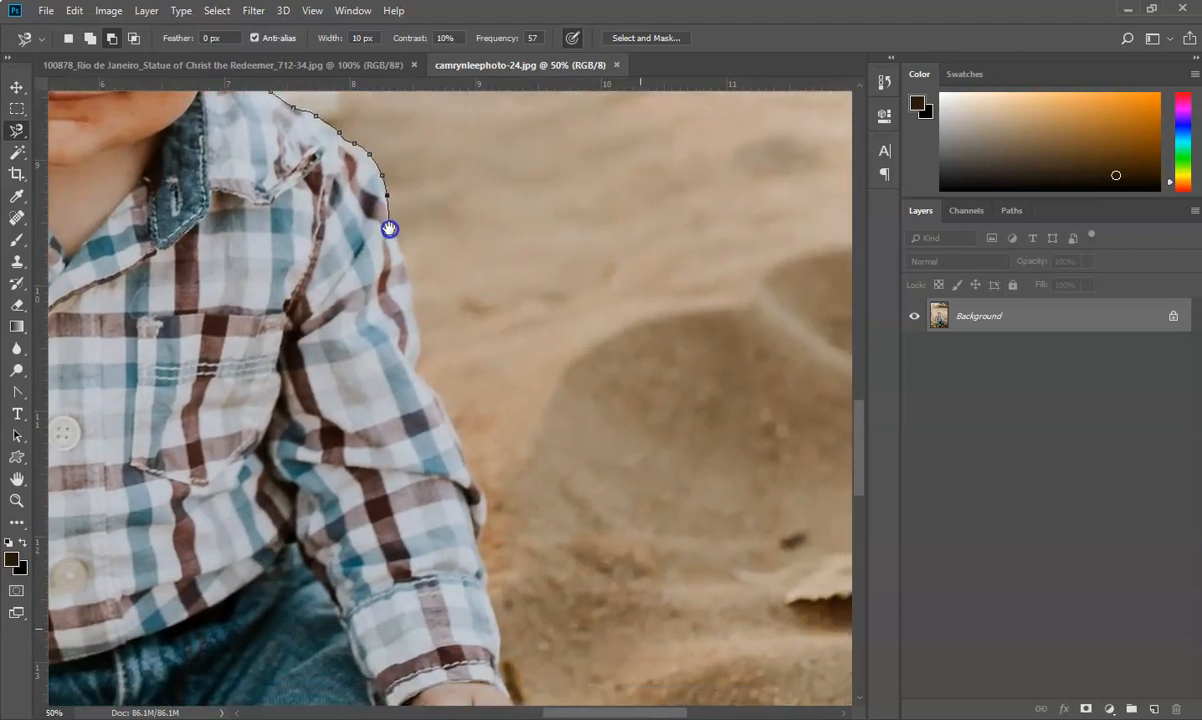
- Try running the lasso outline off the sleeve into the sand, and delete the stray anchor points
{"action": "mouse_move", "coordinate": [433, 265]}
{"action": "left_mouse_down"}
{"action": "mouse_move", "coordinate": [416, 266]}
{"action": "mouse_move", "coordinate": [569, 284]}
{"action": "mouse_move", "coordinate": [491, 351]}
{"action": "mouse_move", "coordinate": [420, 372]}
{"action": "mouse_move", "coordinate": [428, 353]}
{"action": "mouse_move", "coordinate": [443, 365]}
{"action": "left_mouse_up"}
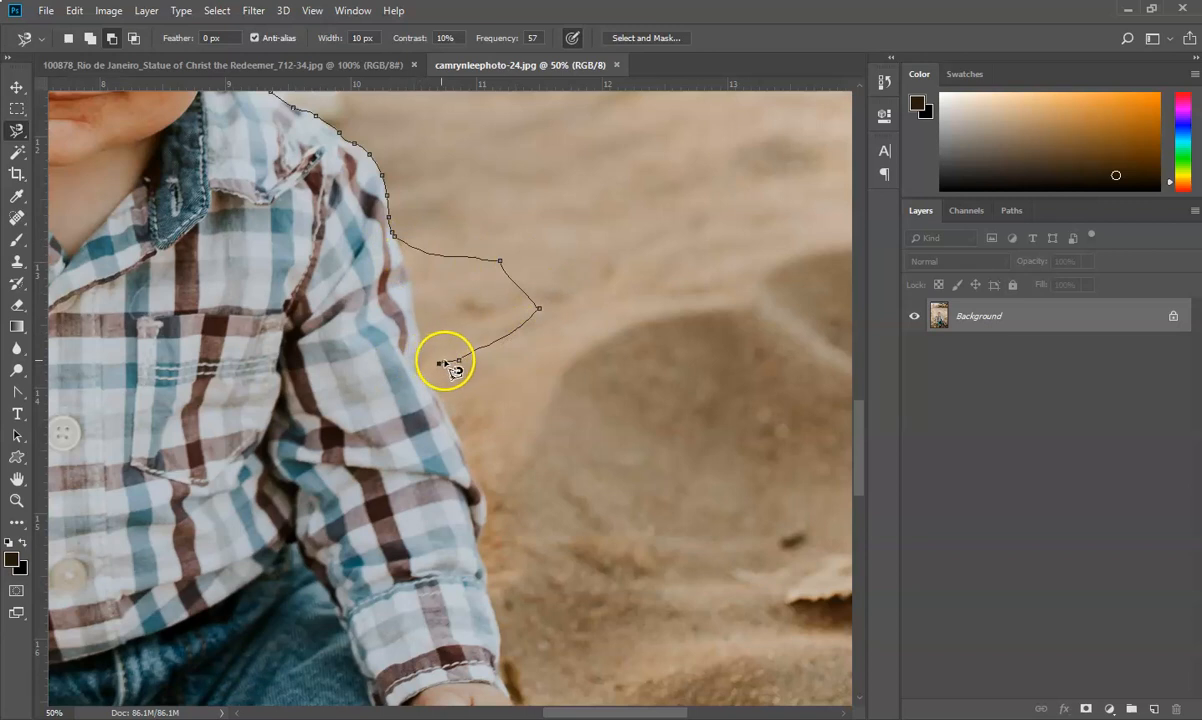
{"action": "key", "text": "BackSpace"}
{"action": "key", "text": "BackSpace"}
{"action": "key", "text": "BackSpace"}
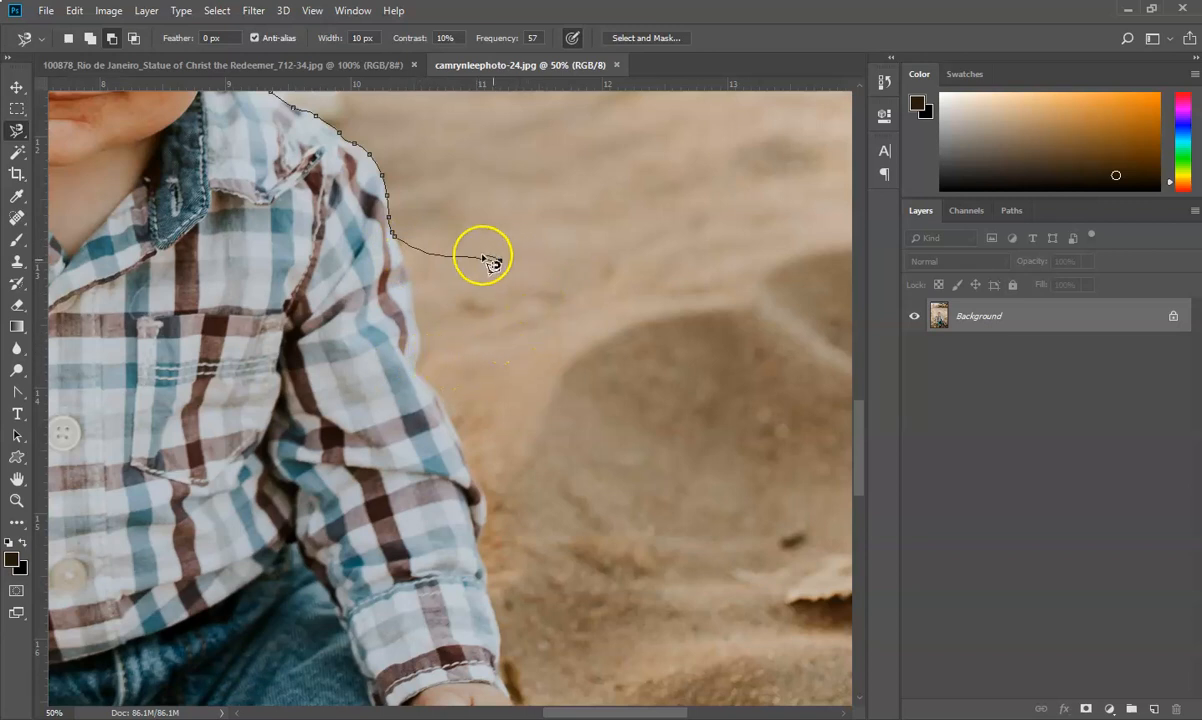
- Continue the magnetic lasso outline down the sleeve, around the rest of the boy's body and up past his other ear to the hair
{"action": "left_click_drag", "start_coordinate": [416, 262], "coordinate": [421, 377]}
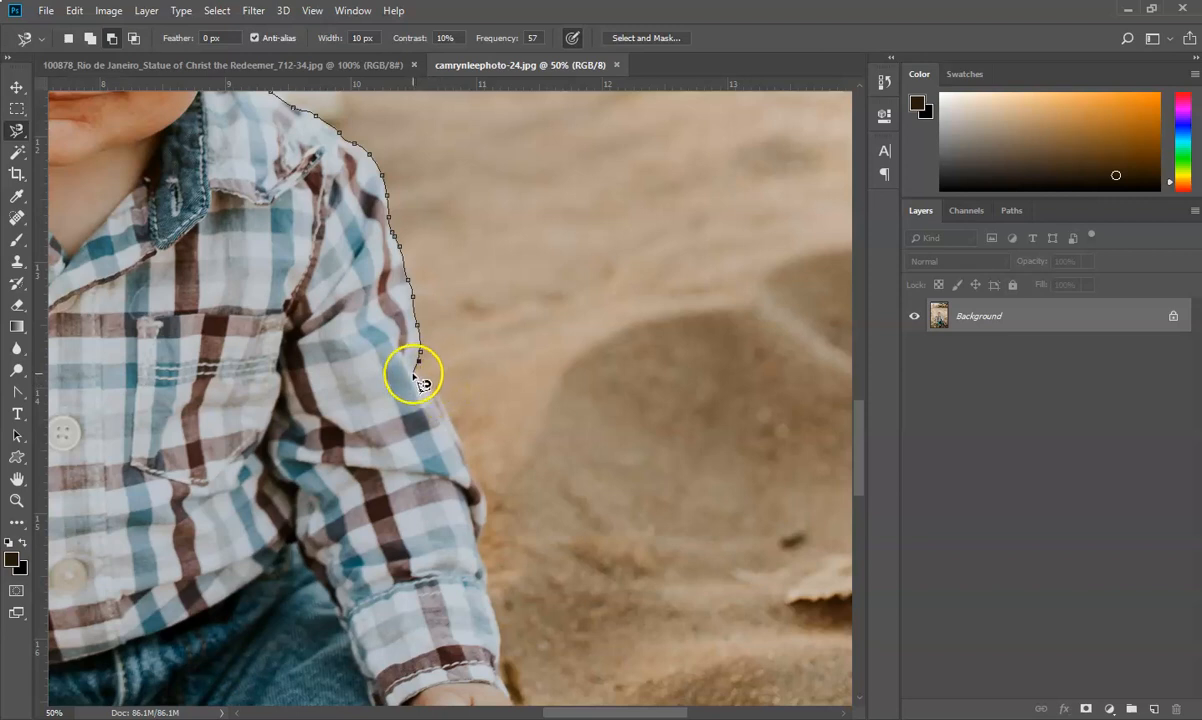
{"action": "mouse_move", "coordinate": [447, 403]}
{"action": "left_mouse_down"}
{"action": "mouse_move", "coordinate": [498, 507]}
{"action": "mouse_move", "coordinate": [474, 557]}
{"action": "mouse_move", "coordinate": [492, 620]}
{"action": "mouse_move", "coordinate": [370, 311]}
{"action": "mouse_move", "coordinate": [328, 267]}
{"action": "left_mouse_up"}
{"action": "key", "text": "space"}
{"action": "mouse_move", "coordinate": [340, 328]}
{"action": "left_mouse_down"}
{"action": "mouse_move", "coordinate": [396, 403]}
{"action": "mouse_move", "coordinate": [386, 435]}
{"action": "mouse_move", "coordinate": [397, 448]}
{"action": "mouse_move", "coordinate": [524, 536]}
{"action": "mouse_move", "coordinate": [569, 592]}
{"action": "mouse_move", "coordinate": [303, 351]}
{"action": "mouse_move", "coordinate": [233, 304]}
{"action": "mouse_move", "coordinate": [268, 336]}
{"action": "mouse_move", "coordinate": [431, 367]}
{"action": "mouse_move", "coordinate": [470, 450]}
{"action": "mouse_move", "coordinate": [428, 483]}
{"action": "mouse_move", "coordinate": [233, 569]}
{"action": "mouse_move", "coordinate": [83, 573]}
{"action": "mouse_move", "coordinate": [378, 566]}
{"action": "mouse_move", "coordinate": [470, 583]}
{"action": "mouse_move", "coordinate": [449, 512]}
{"action": "mouse_move", "coordinate": [356, 463]}
{"action": "mouse_move", "coordinate": [300, 383]}
{"action": "mouse_move", "coordinate": [124, 257]}
{"action": "mouse_move", "coordinate": [622, 288]}
{"action": "mouse_move", "coordinate": [644, 318]}
{"action": "left_mouse_up"}
{"action": "key", "text": "space"}
{"action": "key", "text": "space"}
{"action": "key", "text": "space"}
{"action": "mouse_move", "coordinate": [525, 388]}
{"action": "left_mouse_down"}
{"action": "mouse_move", "coordinate": [611, 492]}
{"action": "mouse_move", "coordinate": [713, 540]}
{"action": "mouse_move", "coordinate": [736, 610]}
{"action": "mouse_move", "coordinate": [658, 689]}
{"action": "mouse_move", "coordinate": [751, 533]}
{"action": "mouse_move", "coordinate": [777, 411]}
{"action": "mouse_move", "coordinate": [688, 500]}
{"action": "mouse_move", "coordinate": [592, 525]}
{"action": "mouse_move", "coordinate": [543, 522]}
{"action": "mouse_move", "coordinate": [503, 395]}
{"action": "mouse_move", "coordinate": [531, 341]}
{"action": "mouse_move", "coordinate": [520, 307]}
{"action": "mouse_move", "coordinate": [444, 256]}
{"action": "mouse_move", "coordinate": [400, 198]}
{"action": "left_mouse_up"}
{"action": "key", "text": "space"}
{"action": "key", "text": "space"}
{"action": "mouse_move", "coordinate": [400, 198]}
{"action": "left_mouse_down"}
{"action": "mouse_move", "coordinate": [681, 696]}
{"action": "mouse_move", "coordinate": [607, 648]}
{"action": "mouse_move", "coordinate": [557, 435]}
{"action": "mouse_move", "coordinate": [521, 433]}
{"action": "mouse_move", "coordinate": [491, 406]}
{"action": "mouse_move", "coordinate": [483, 288]}
{"action": "mouse_move", "coordinate": [442, 245]}
{"action": "mouse_move", "coordinate": [461, 191]}
{"action": "mouse_move", "coordinate": [427, 520]}
{"action": "mouse_move", "coordinate": [346, 564]}
{"action": "mouse_move", "coordinate": [352, 516]}
{"action": "mouse_move", "coordinate": [336, 464]}
{"action": "mouse_move", "coordinate": [419, 274]}
{"action": "mouse_move", "coordinate": [551, 199]}
{"action": "mouse_move", "coordinate": [413, 604]}
{"action": "mouse_move", "coordinate": [298, 693]}
{"action": "mouse_move", "coordinate": [276, 568]}
{"action": "mouse_move", "coordinate": [248, 518]}
{"action": "mouse_move", "coordinate": [261, 494]}
{"action": "mouse_move", "coordinate": [250, 382]}
{"action": "mouse_move", "coordinate": [261, 298]}
{"action": "left_mouse_up"}
{"action": "key", "text": "space"}
{"action": "key", "text": "space"}
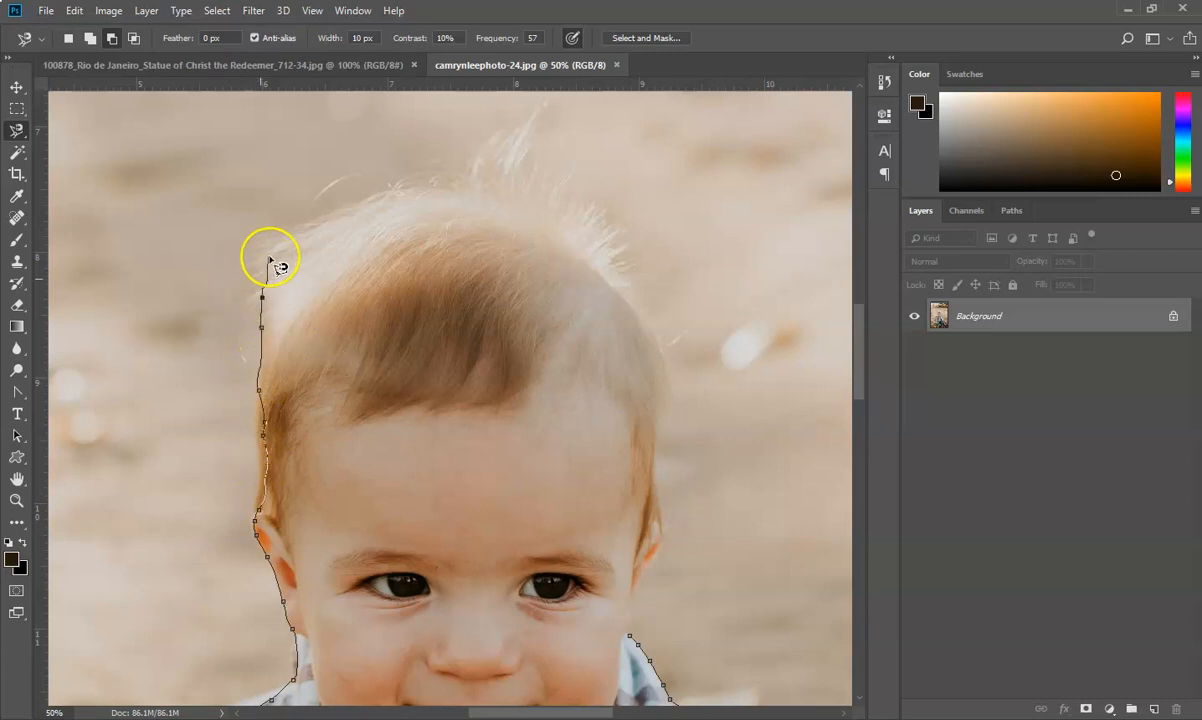
- Try tracing the lasso outline over the top of the boy's hair, and delete those anchor points back to the side of the head
{"action": "mouse_move", "coordinate": [300, 230]}
{"action": "left_mouse_down"}
{"action": "mouse_move", "coordinate": [420, 182]}
{"action": "mouse_move", "coordinate": [472, 180]}
{"action": "mouse_move", "coordinate": [535, 200]}
{"action": "mouse_move", "coordinate": [612, 265]}
{"action": "mouse_move", "coordinate": [622, 316]}
{"action": "mouse_move", "coordinate": [662, 362]}
{"action": "mouse_move", "coordinate": [673, 398]}
{"action": "left_mouse_up"}
{"action": "key", "text": "BackSpace"}
{"action": "key", "text": "BackSpace"}
{"action": "key", "text": "BackSpace"}
{"action": "key", "text": "BackSpace"}
{"action": "key", "text": "BackSpace"}
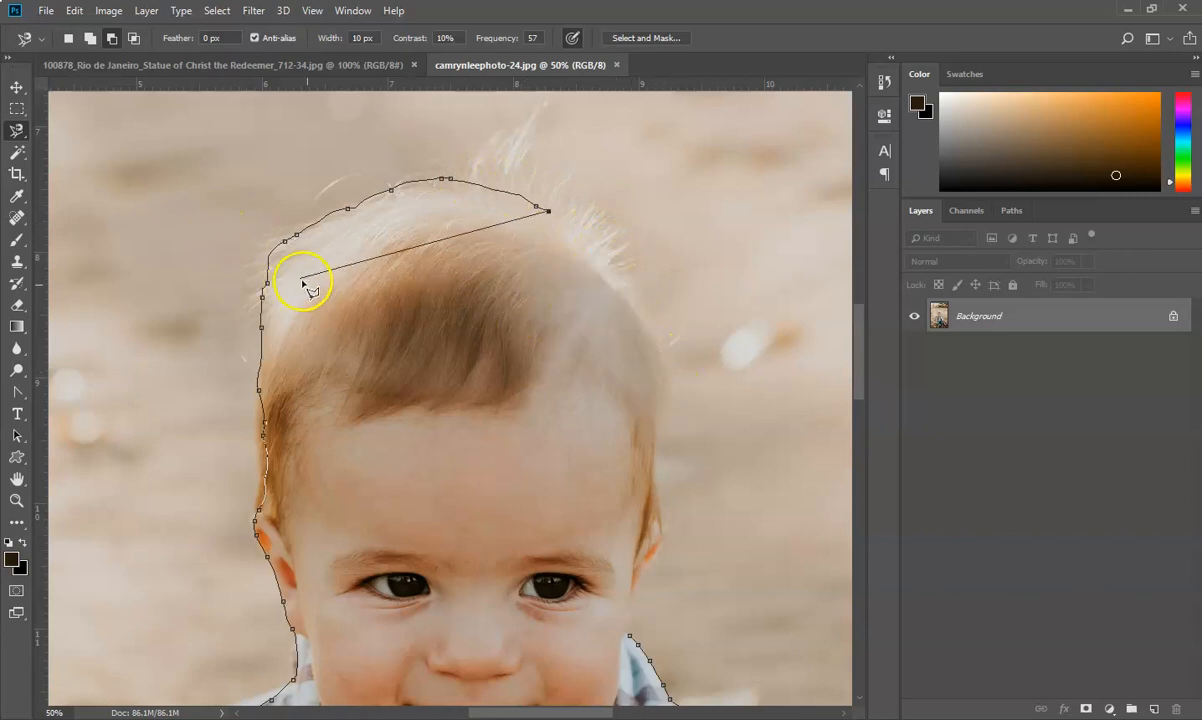
{"action": "key", "text": "BackSpace"}
{"action": "key", "text": "BackSpace"}
{"action": "key", "text": "BackSpace"}
{"action": "key", "text": "BackSpace"}
{"action": "key", "text": "BackSpace"}
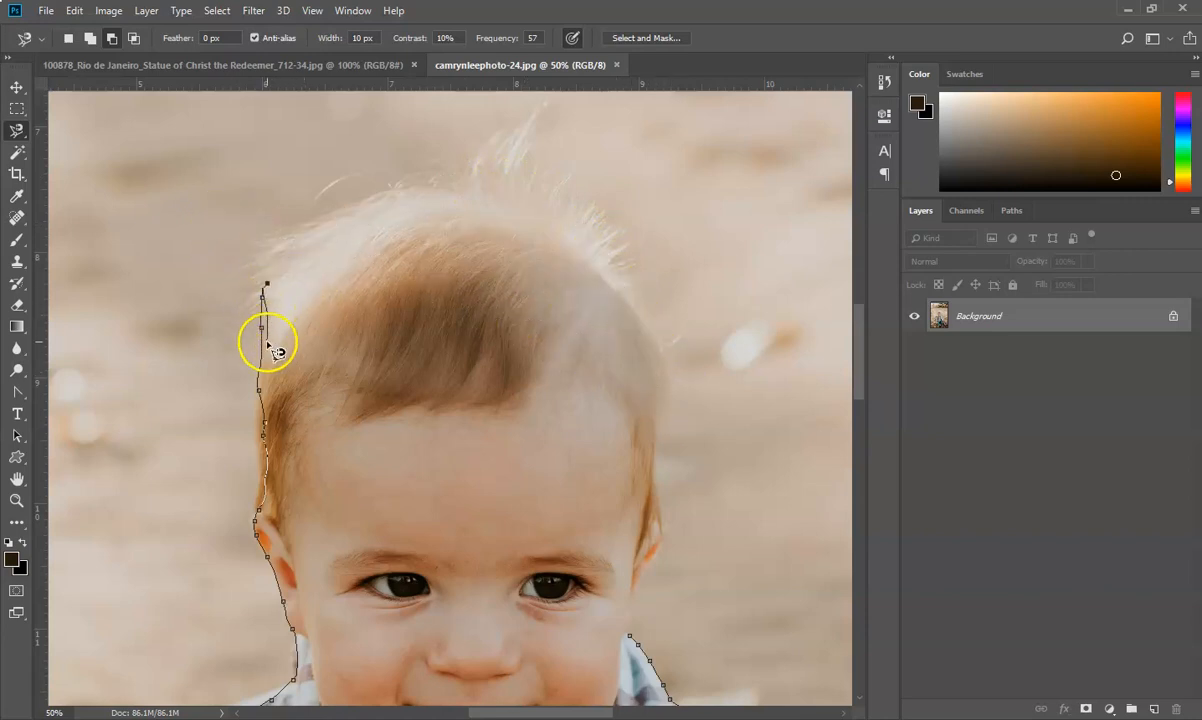
- Trace the magnetic lasso outline over the boy's hair, down past his ear, and close it at the shirt collar's starting point
{"action": "key", "text": "BackSpace"}
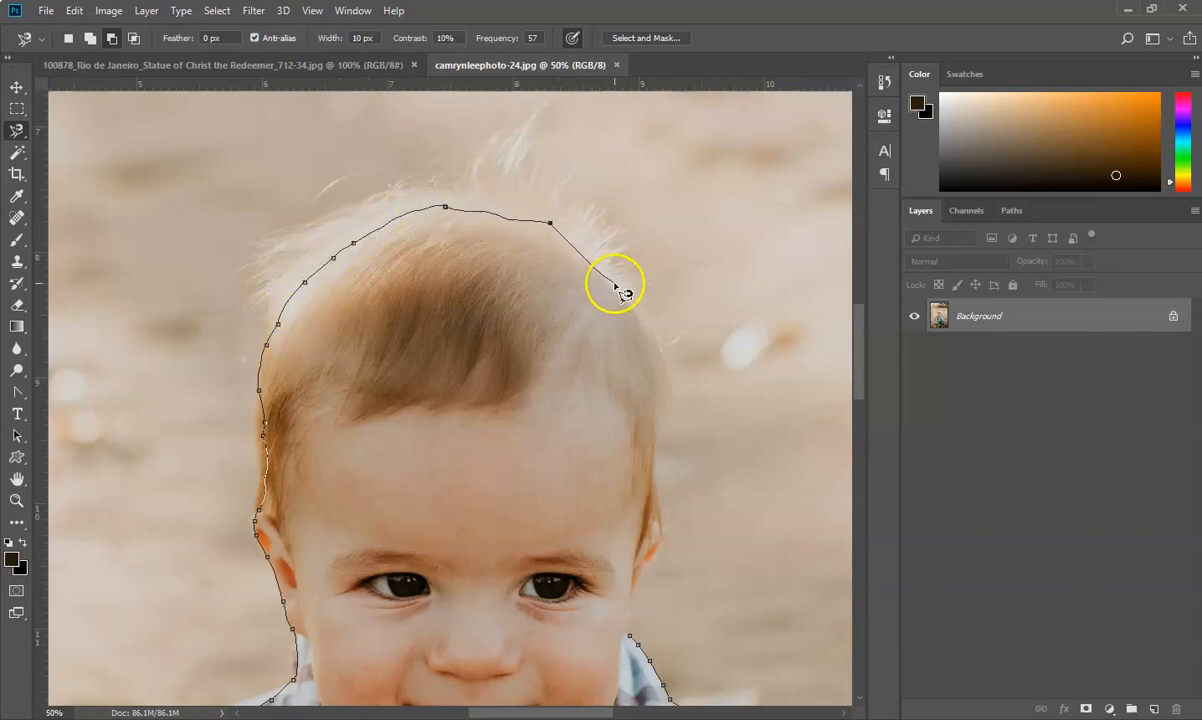
{"action": "left_click_drag", "start_coordinate": [665, 421], "coordinate": [512, 222]}
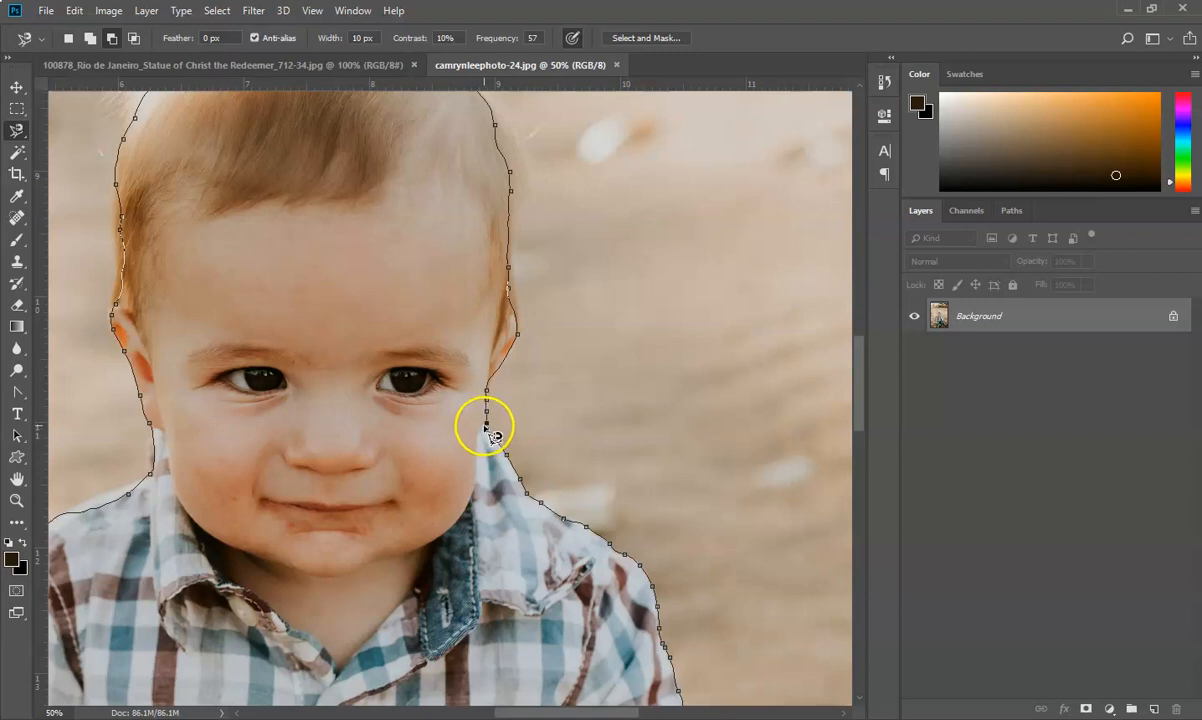
{"action": "left_click", "coordinate": [486, 430]}
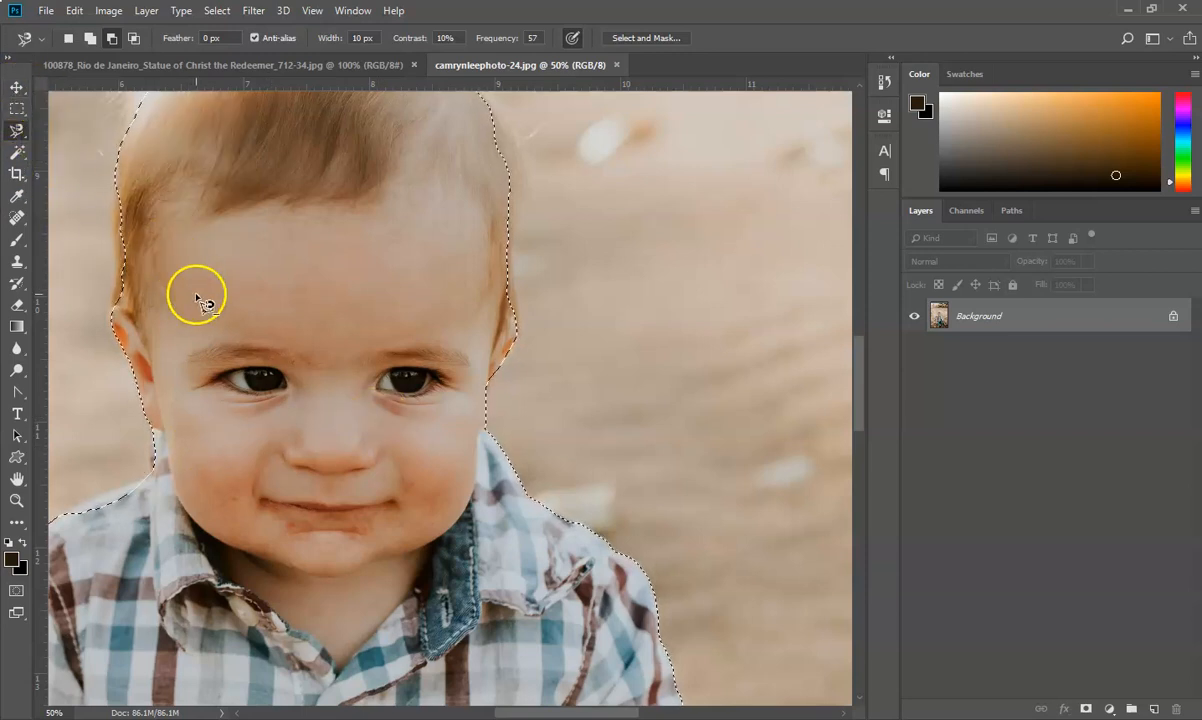
- Copy the selected boy, paste him into the Rio de Janeiro statue image, and select the pasted layer
{"action": "left_click", "coordinate": [182, 66]}
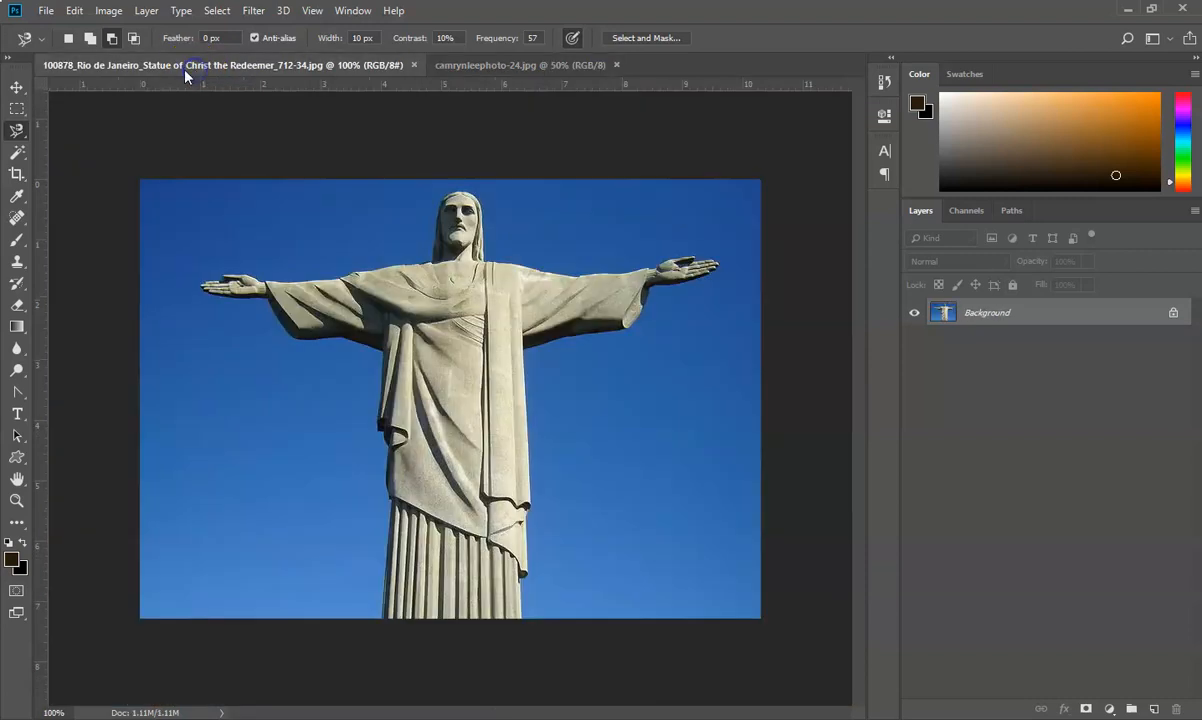
{"action": "left_click", "coordinate": [16, 89]}
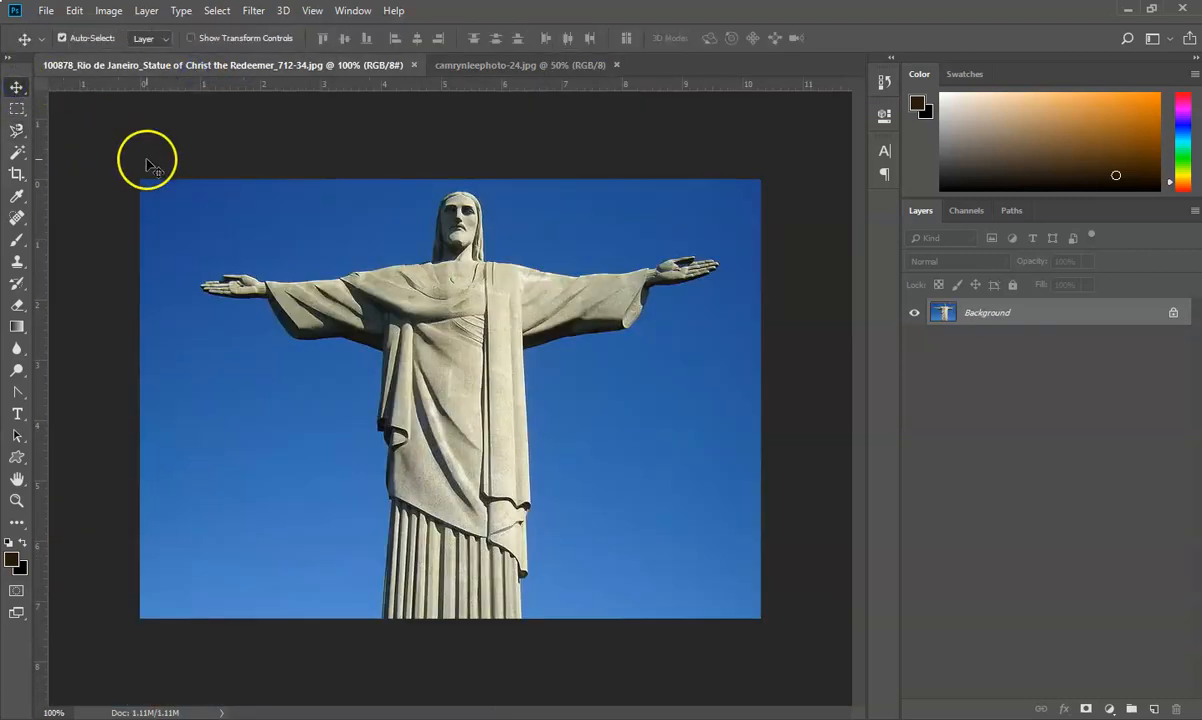
{"action": "key", "text": "ctrl+v"}
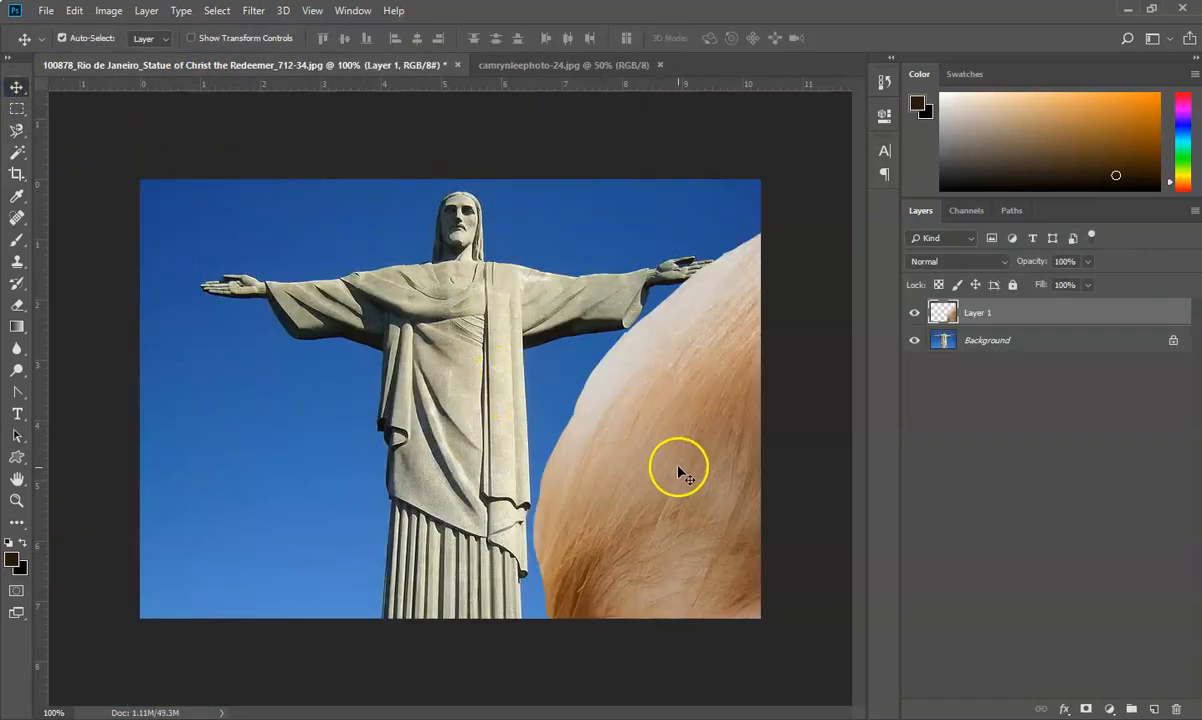
{"action": "left_click", "coordinate": [487, 62]}
{"action": "left_click", "coordinate": [113, 60]}
{"action": "left_click", "coordinate": [984, 315]}
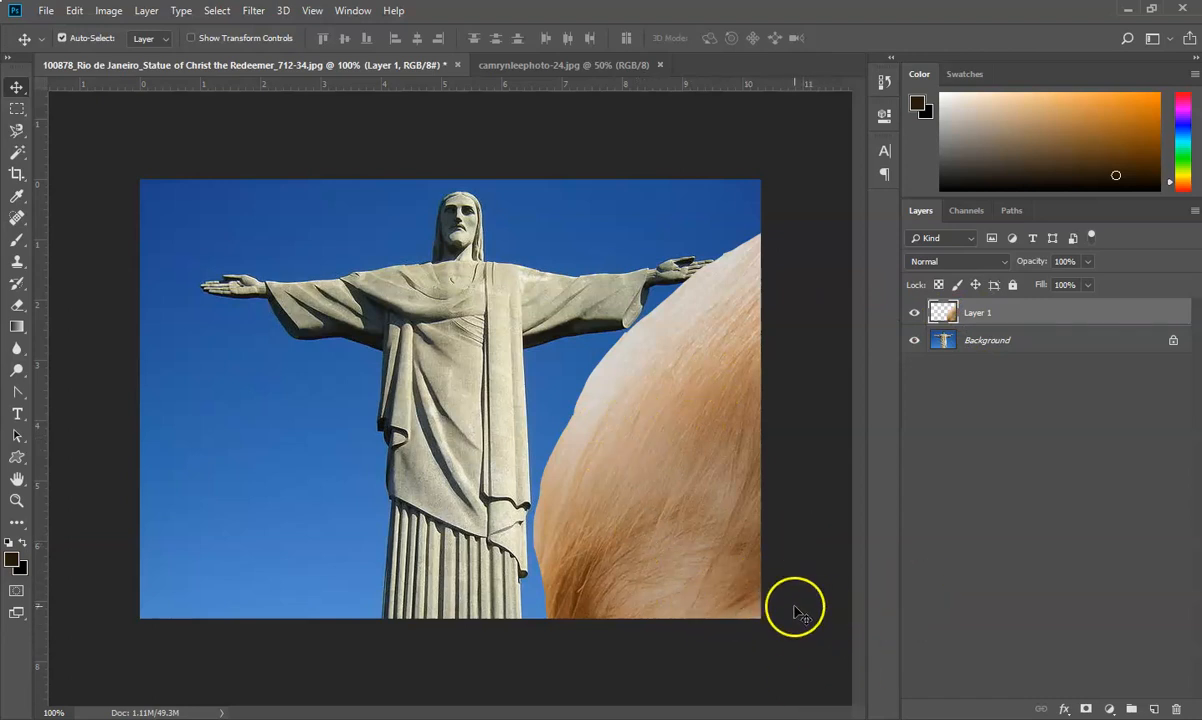
- Try free-transforming the pasted boy by moving him and stretching him out of proportion to about 151% width and 102% height
{"action": "key", "text": "ctrl+minus"}
{"action": "key", "text": "ctrl+minus"}
{"action": "key", "text": "ctrl+minus"}
{"action": "key", "text": "ctrl+minus"}
{"action": "key", "text": "ctrl+minus"}
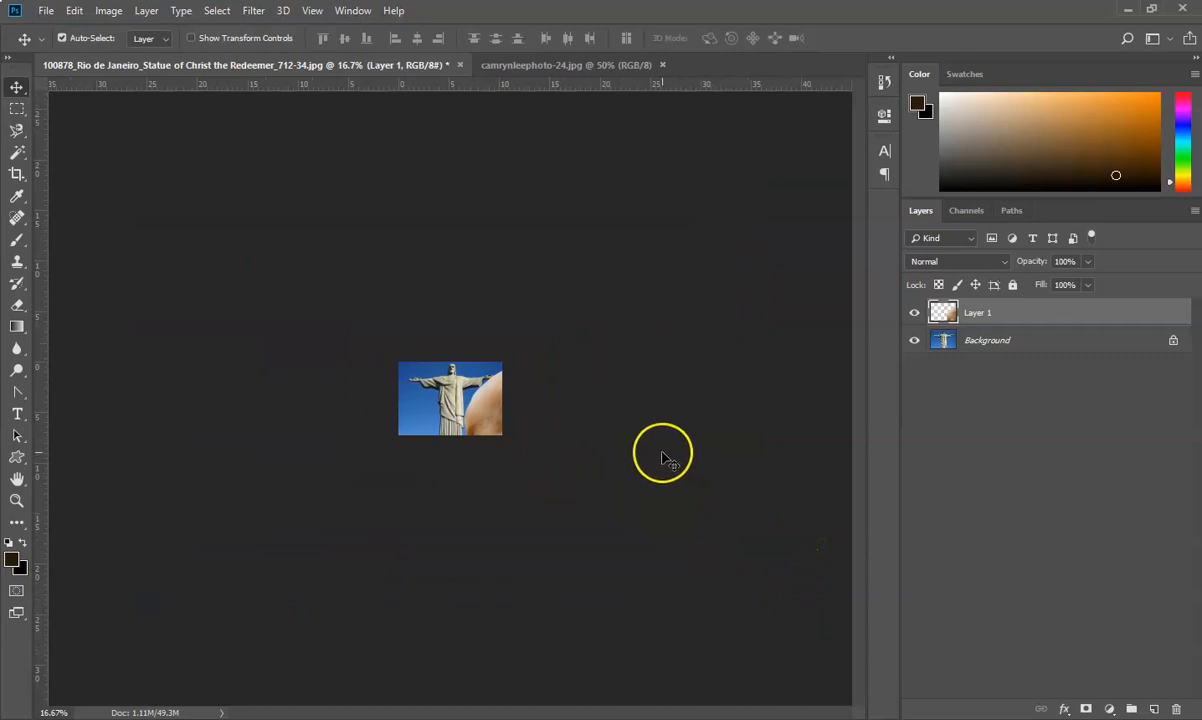
{"action": "key", "text": "ctrl+t"}
{"action": "left_click", "coordinate": [440, 392]}
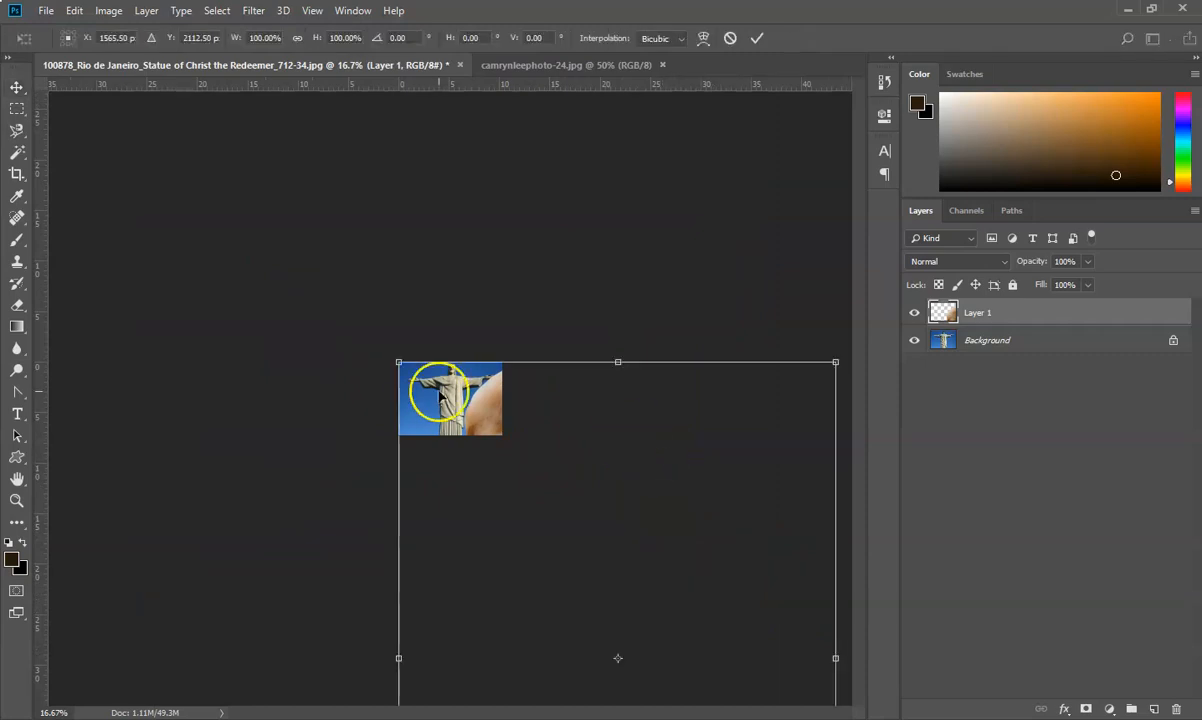
{"action": "left_click_drag", "start_coordinate": [624, 520], "coordinate": [547, 424]}
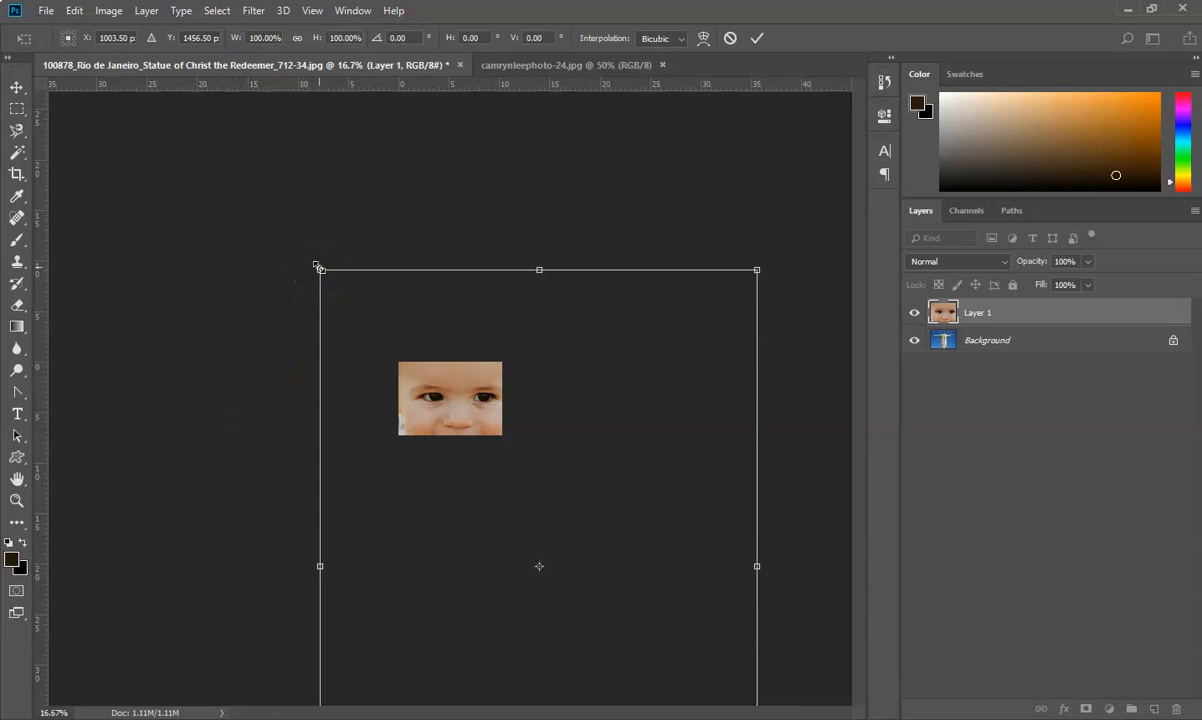
{"action": "left_click_drag", "start_coordinate": [319, 268], "coordinate": [99, 257]}
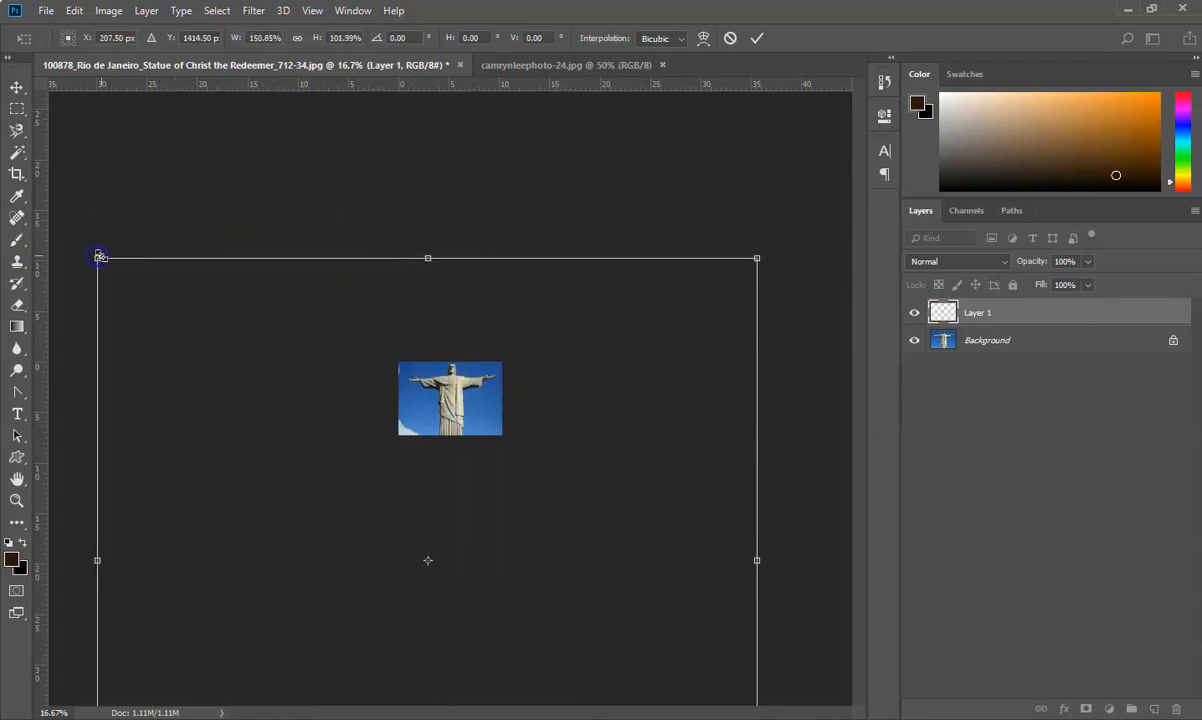
{"action": "key", "text": "Return"}
{"action": "key", "text": "ctrl+r"}
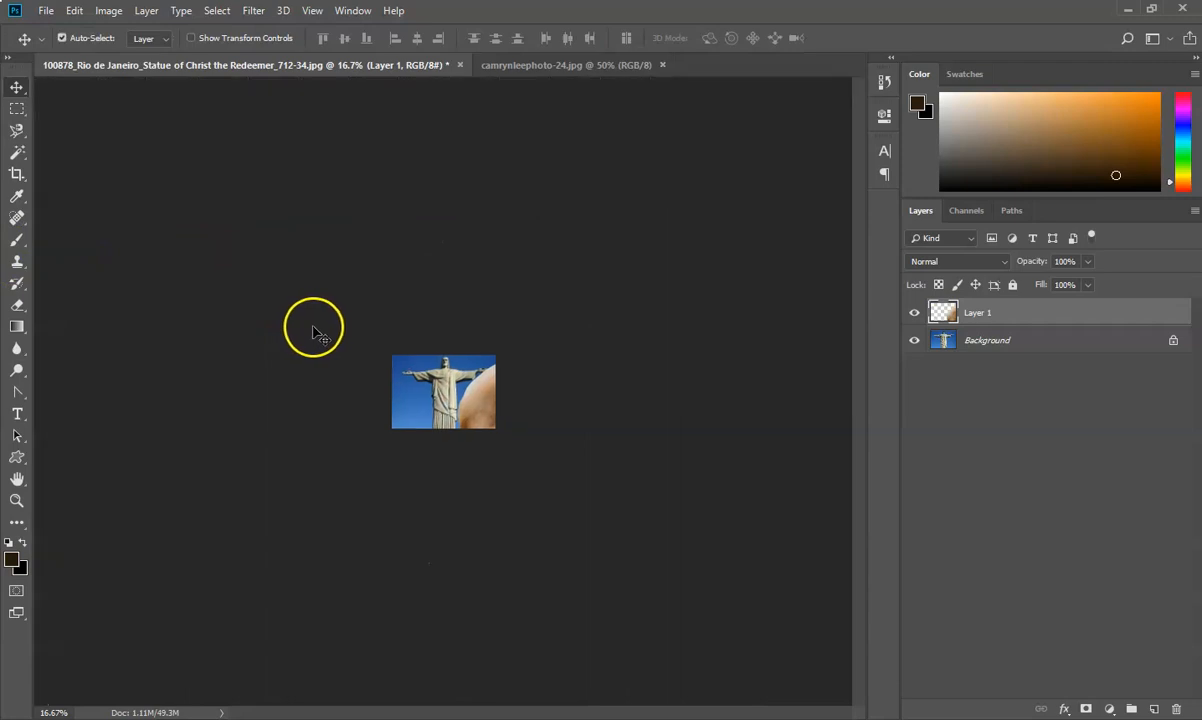
{"action": "key", "text": "ctrl+r"}
- Free-transform the boy layer proportionally to about 15% and move it over the statue
{"action": "key", "text": "ctrl+t"}
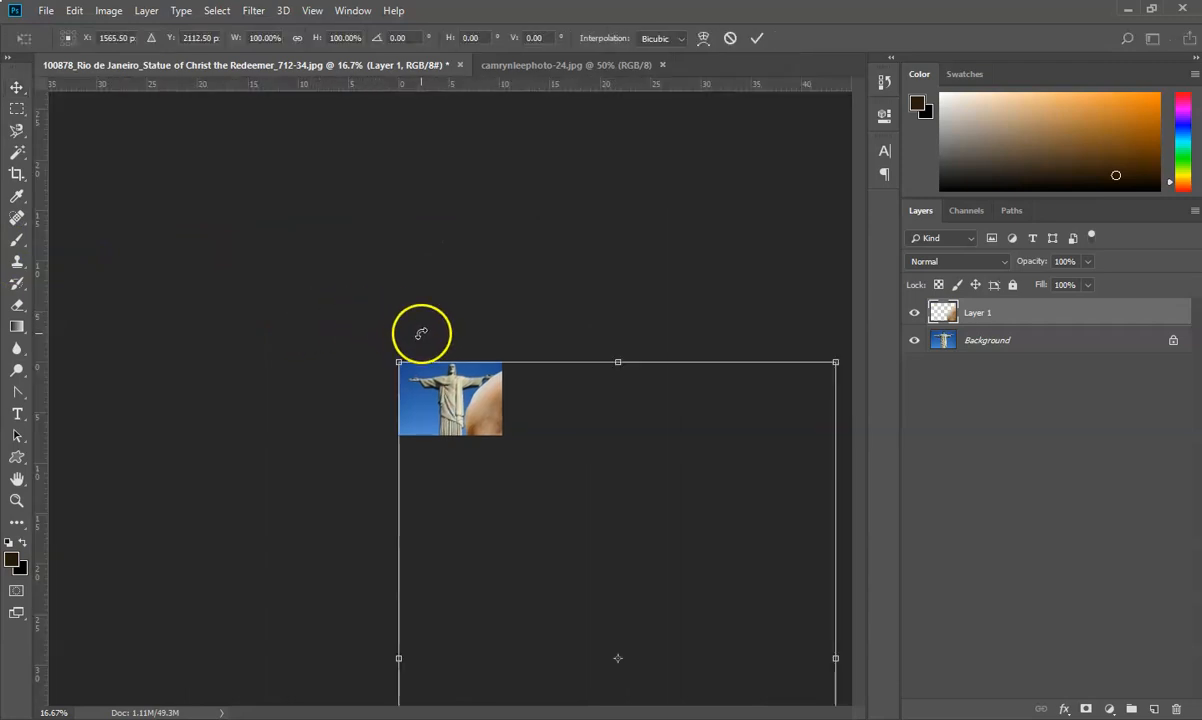
{"action": "left_click_drag", "start_coordinate": [393, 359], "coordinate": [542, 550]}
{"action": "left_click_drag", "start_coordinate": [604, 590], "coordinate": [349, 271]}
{"action": "left_click_drag", "start_coordinate": [279, 204], "coordinate": [454, 382]}
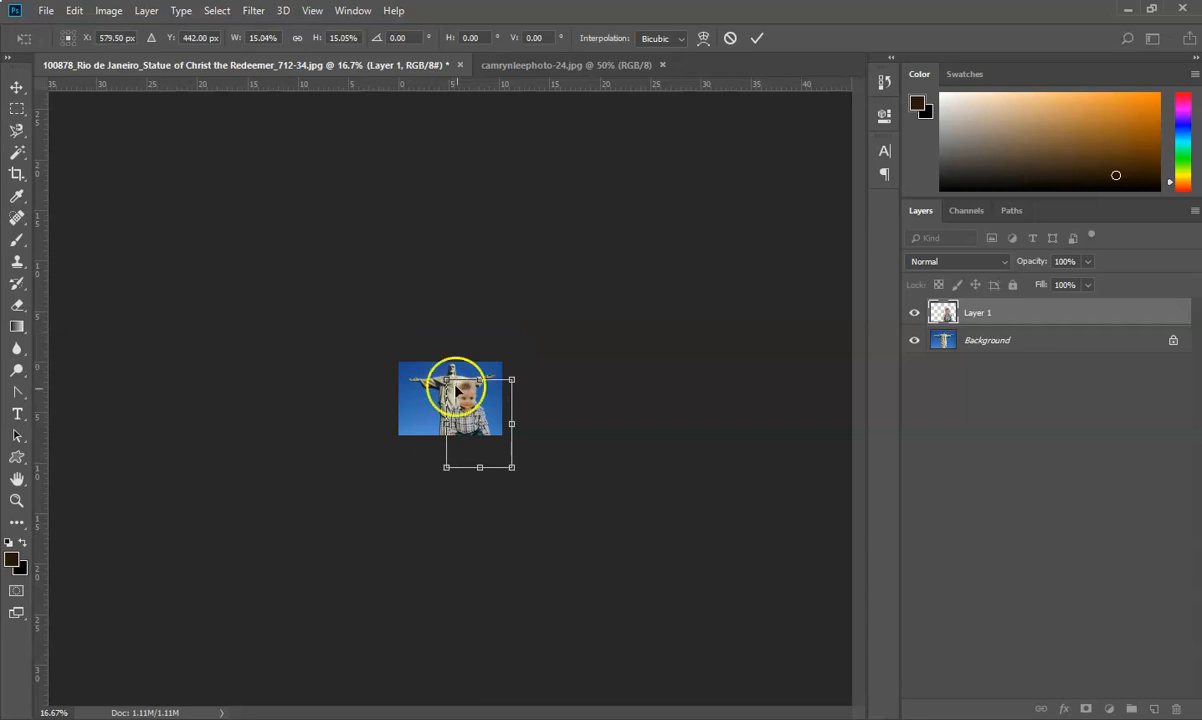
- Scale the boy further down to about 2.2% and place him beside the statue's head
{"action": "scroll", "coordinate": [472, 408], "scroll_direction": "up", "scroll_amount": 8}
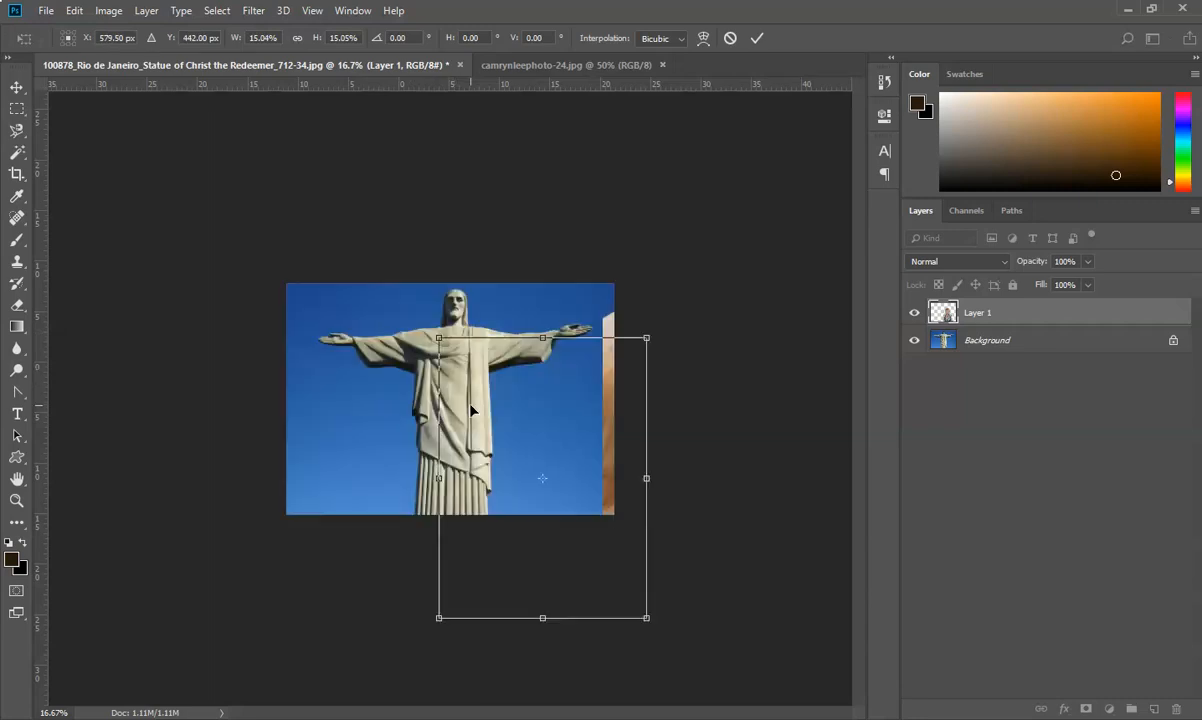
{"action": "left_click_drag", "start_coordinate": [435, 316], "coordinate": [400, 295]}
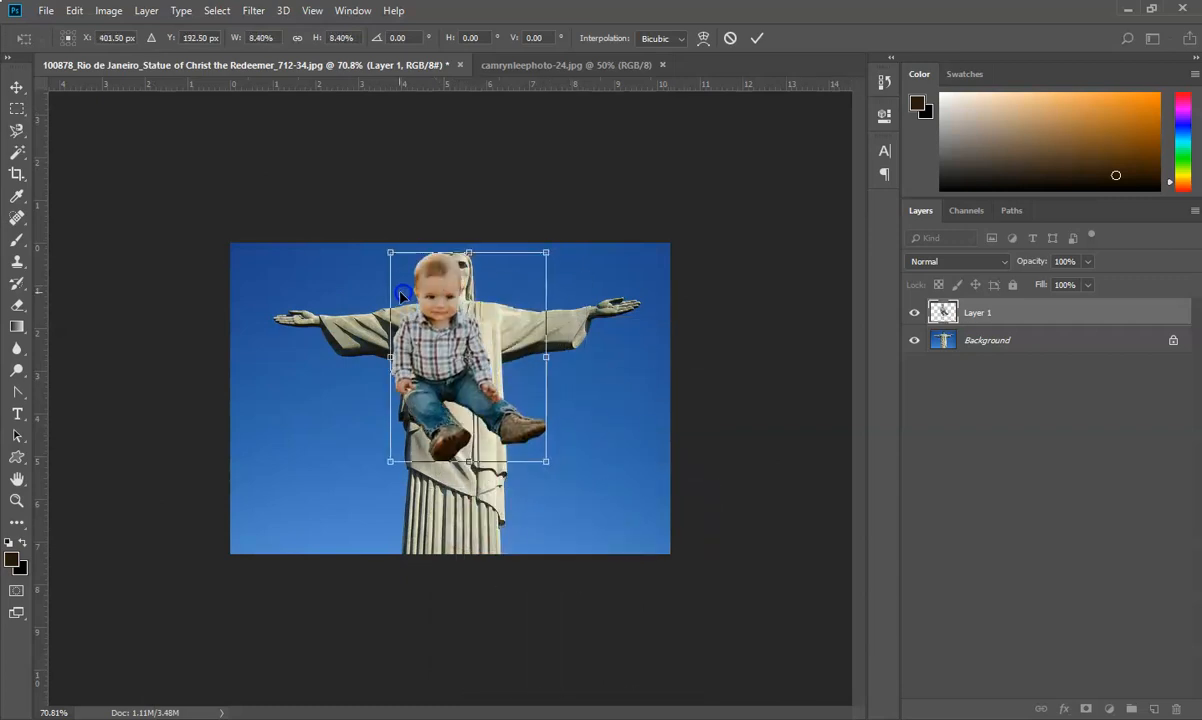
{"action": "left_click_drag", "start_coordinate": [381, 247], "coordinate": [481, 283]}
{"action": "left_click", "coordinate": [476, 262]}
{"action": "left_click", "coordinate": [509, 379]}
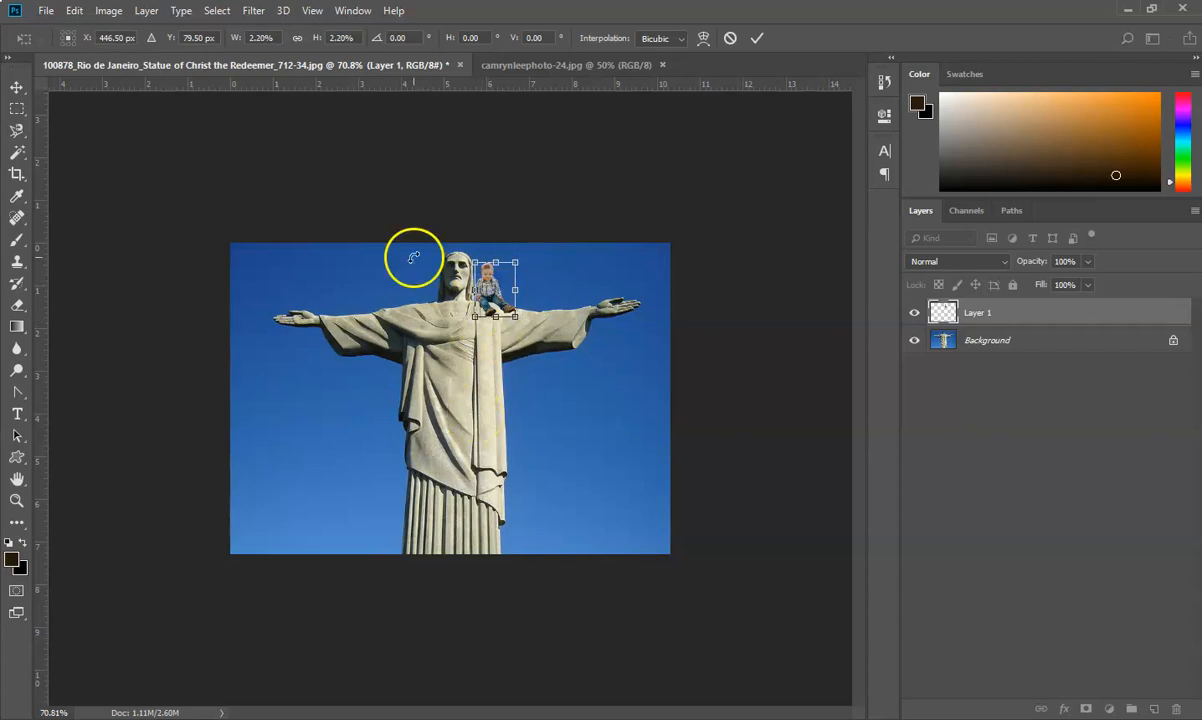
- Fine-tune the boy's position so he sits on the statue's shoulder, and commit the transform
{"action": "key", "text": "ctrl+plus"}
{"action": "key", "text": "ctrl+plus"}
{"action": "key", "text": "ctrl+plus"}
{"action": "left_click_drag", "start_coordinate": [590, 249], "coordinate": [539, 593]}
{"action": "mouse_move", "coordinate": [534, 317]}
{"action": "left_mouse_down"}
{"action": "mouse_move", "coordinate": [556, 316]}
{"action": "mouse_move", "coordinate": [552, 325]}
{"action": "left_mouse_up"}
{"action": "key", "text": "Return"}
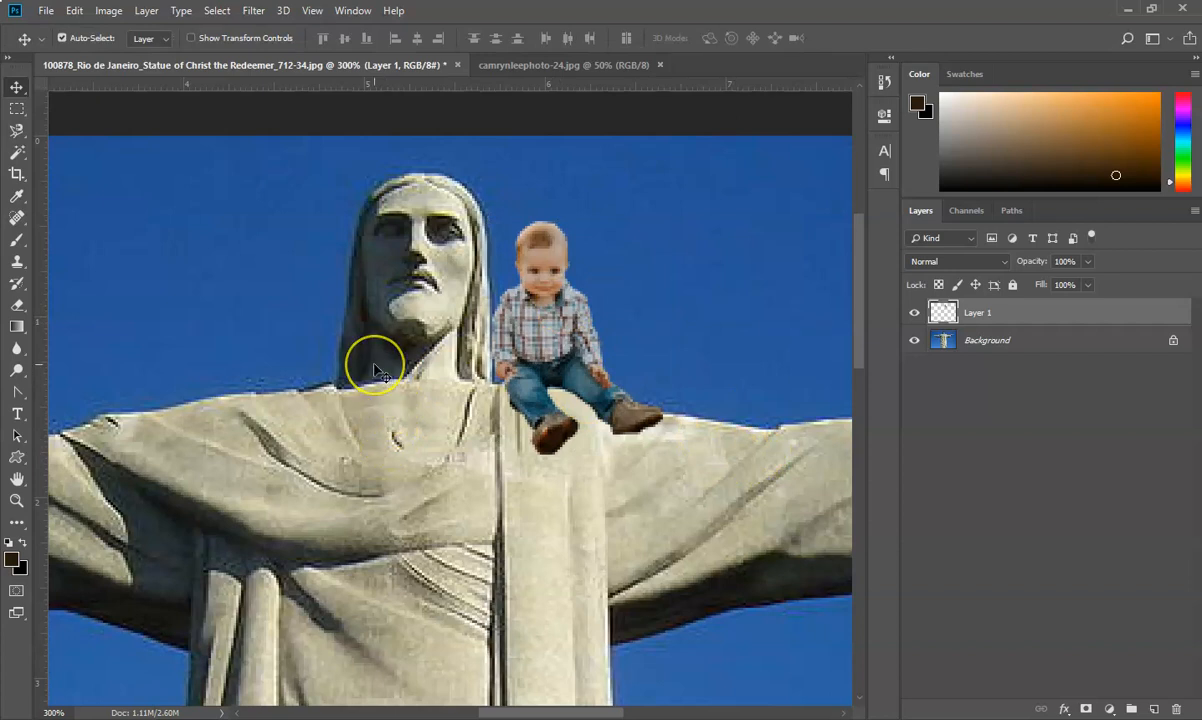
{"action": "key", "text": "ctrl+0"}
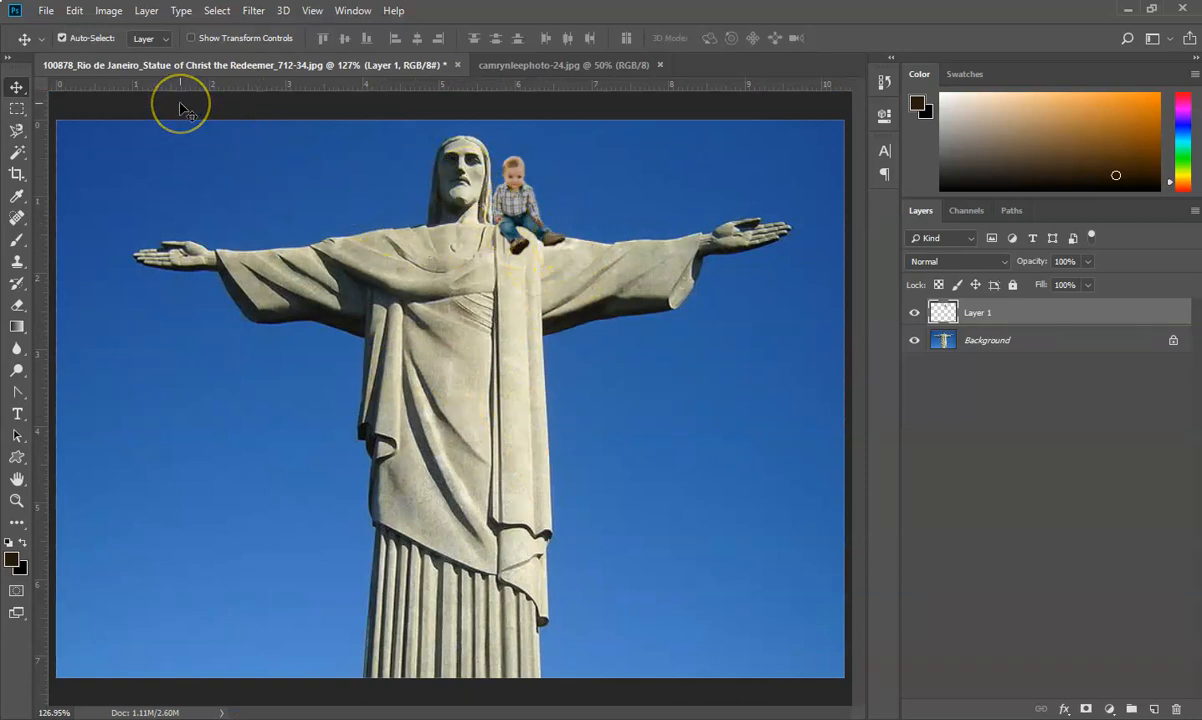
- Start saving a copy of the composite as "Brazil Photoshop FINAL IMAGE" in the Downloads folder
{"action": "left_click", "coordinate": [46, 12]}
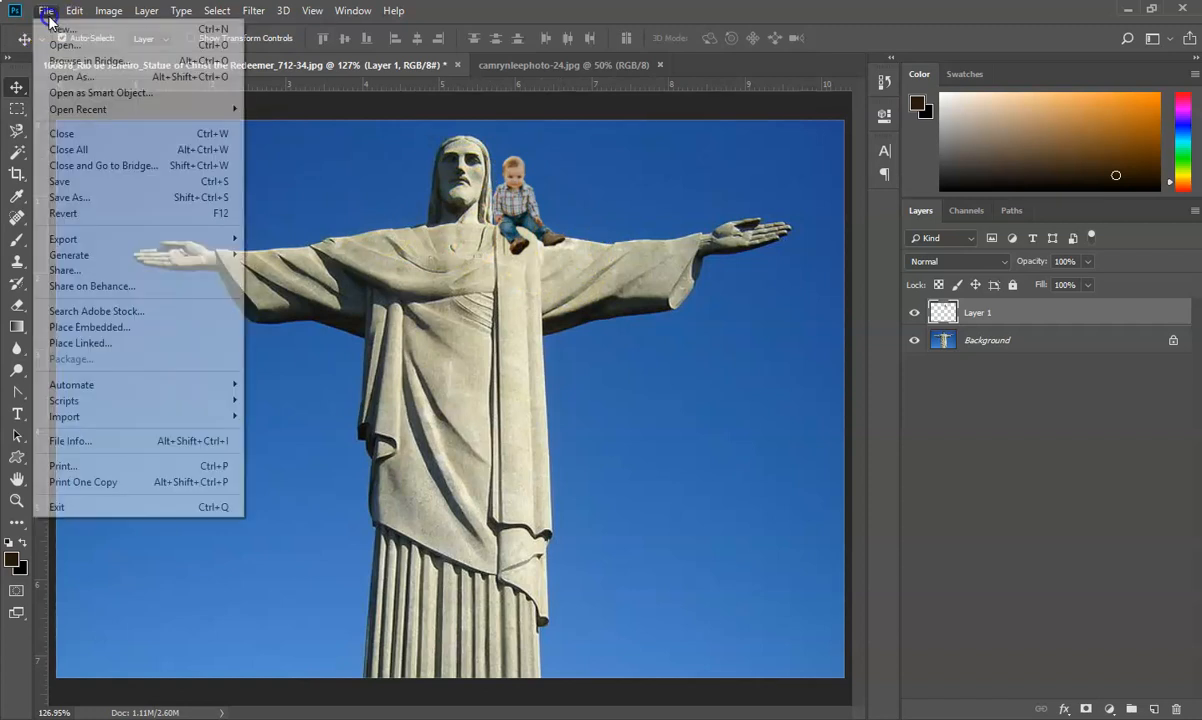
{"action": "left_click", "coordinate": [75, 197]}
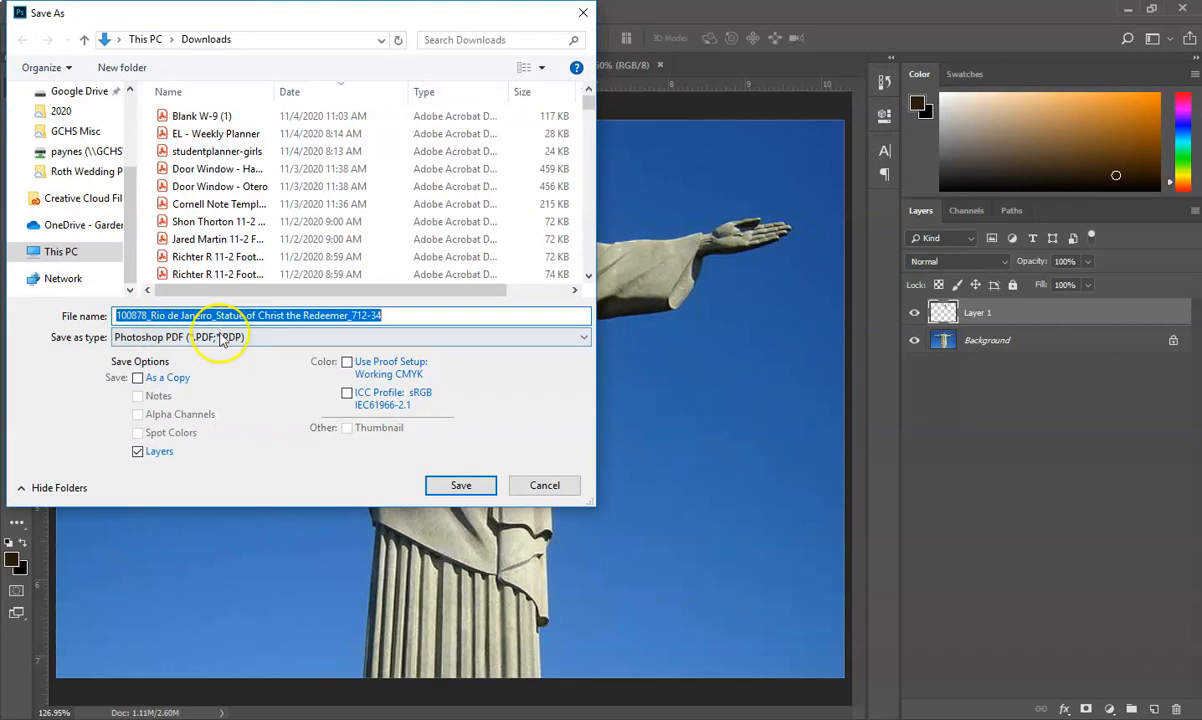
{"action": "type", "text": "Braz"}
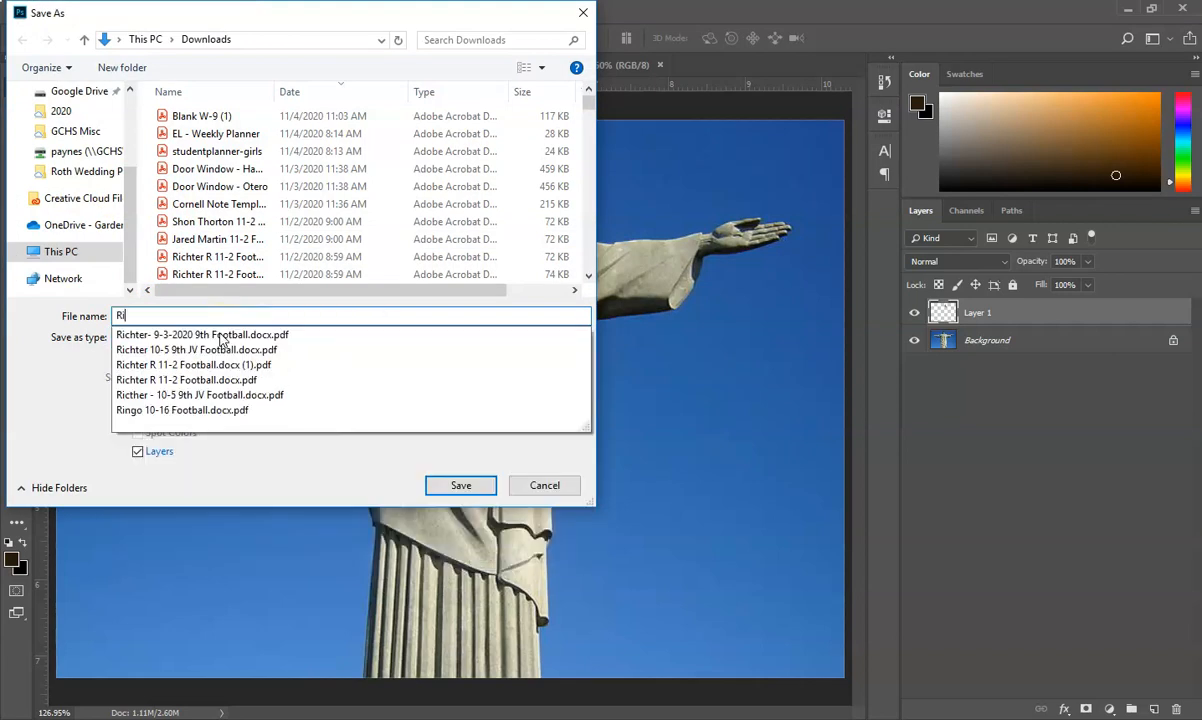
{"action": "type", "text": "il Photoshop FINAL IMAGE"}
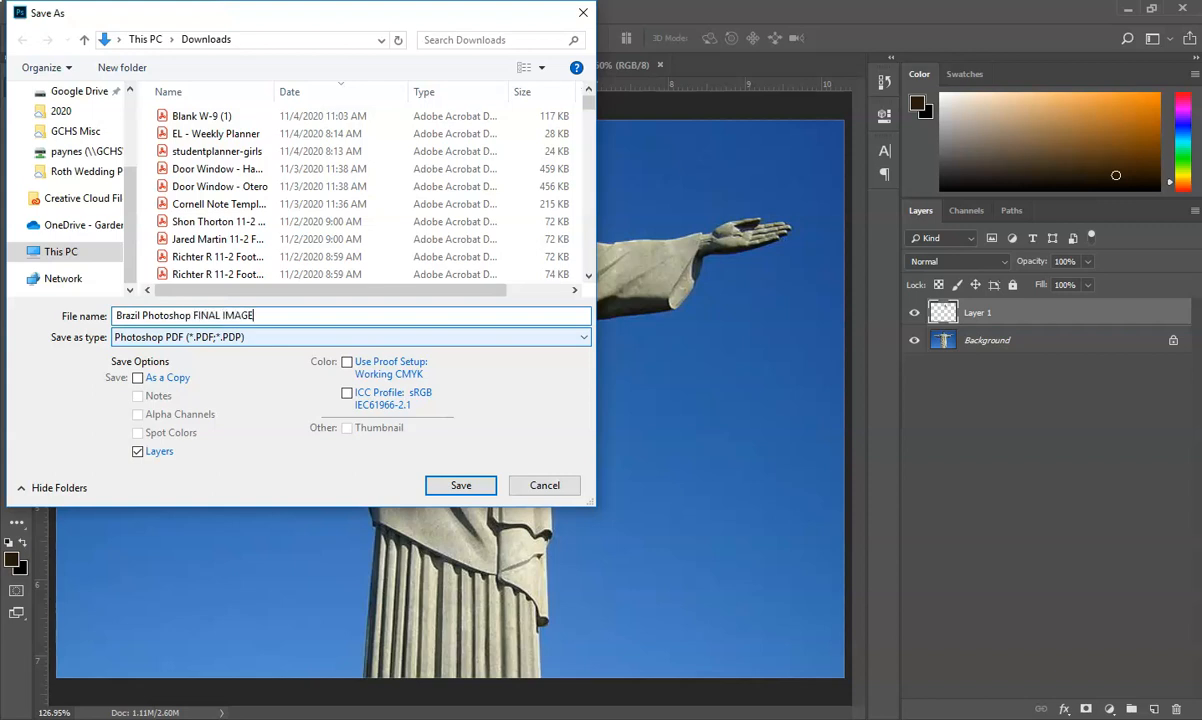
{"action": "scroll", "coordinate": [40, 150], "scroll_direction": "up", "scroll_amount": 3}
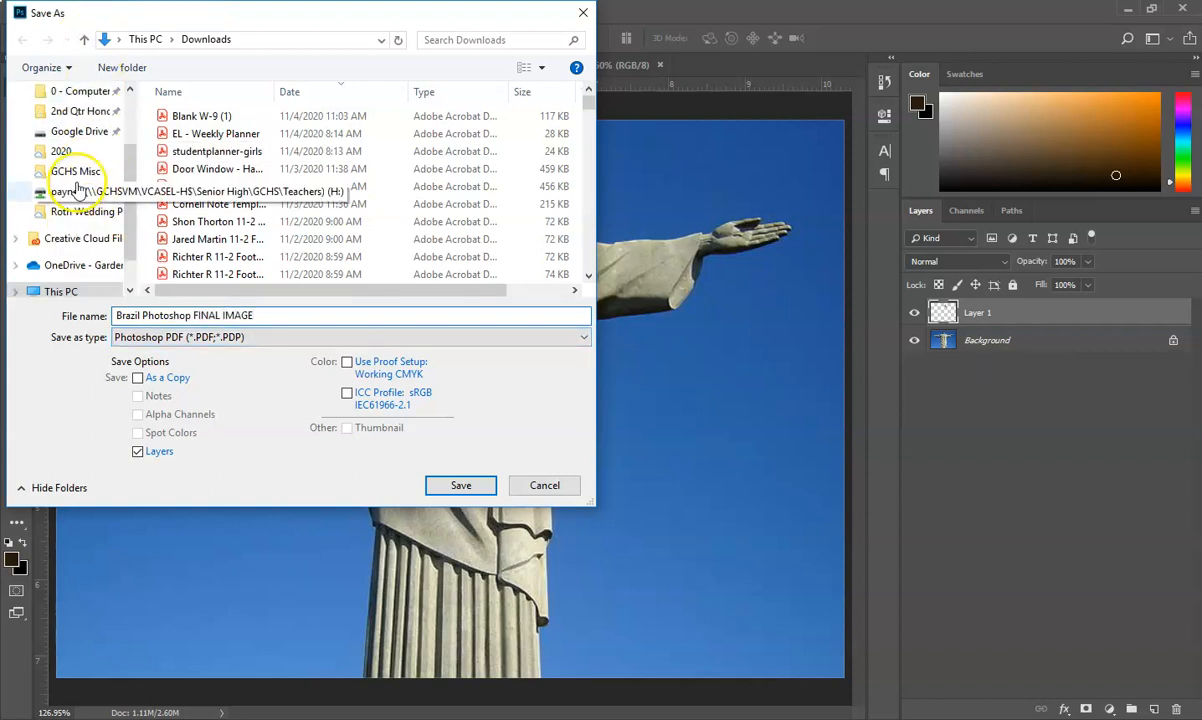
{"action": "left_click", "coordinate": [70, 125]}
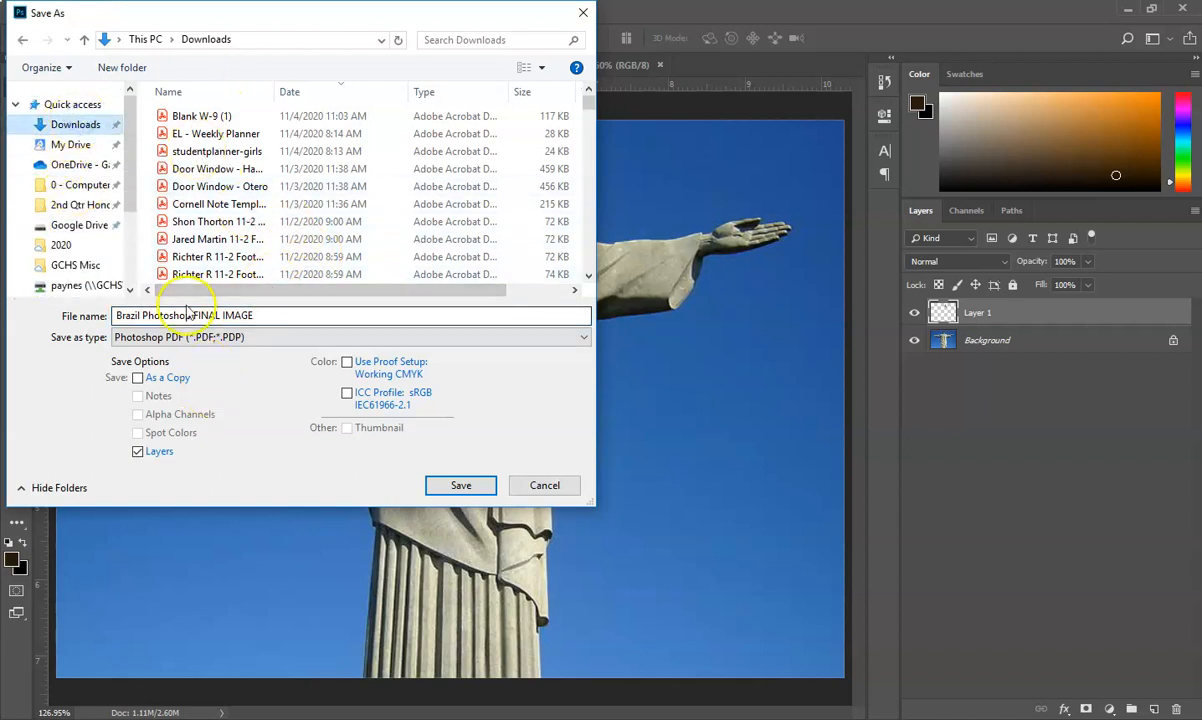
- Set the file type to JPEG, save the copy, and lower the JPEG quality below the maximum
{"action": "left_click", "coordinate": [139, 340]}
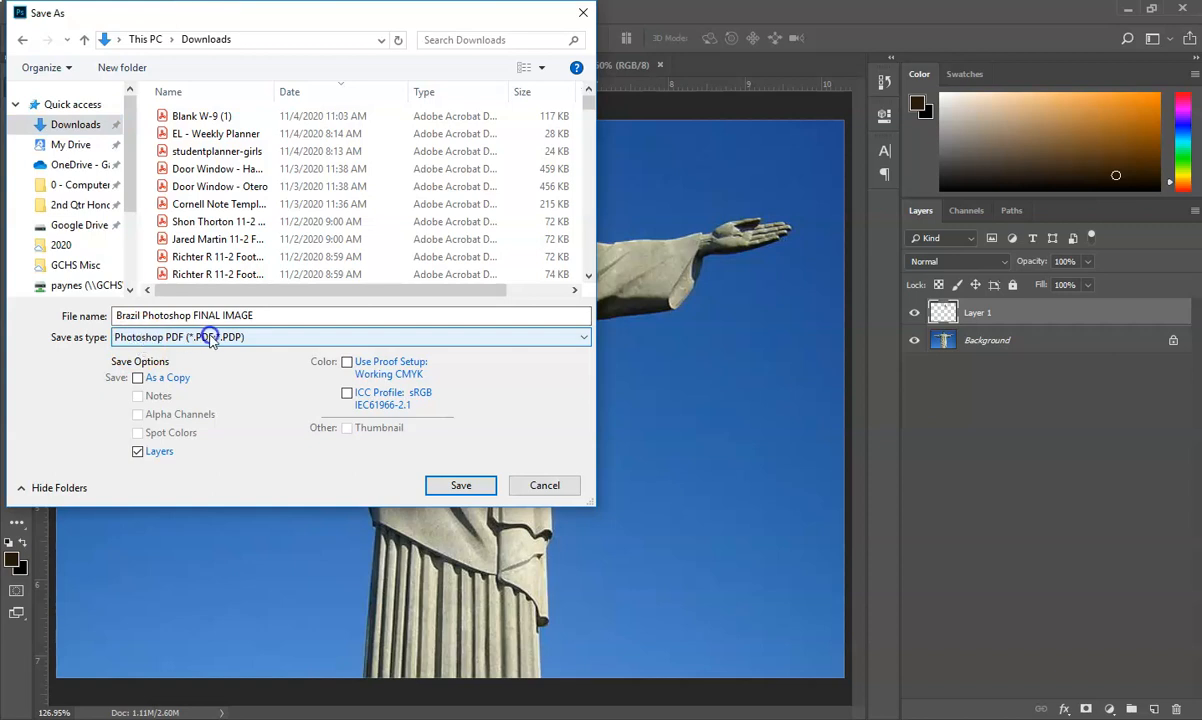
{"action": "left_click", "coordinate": [505, 338]}
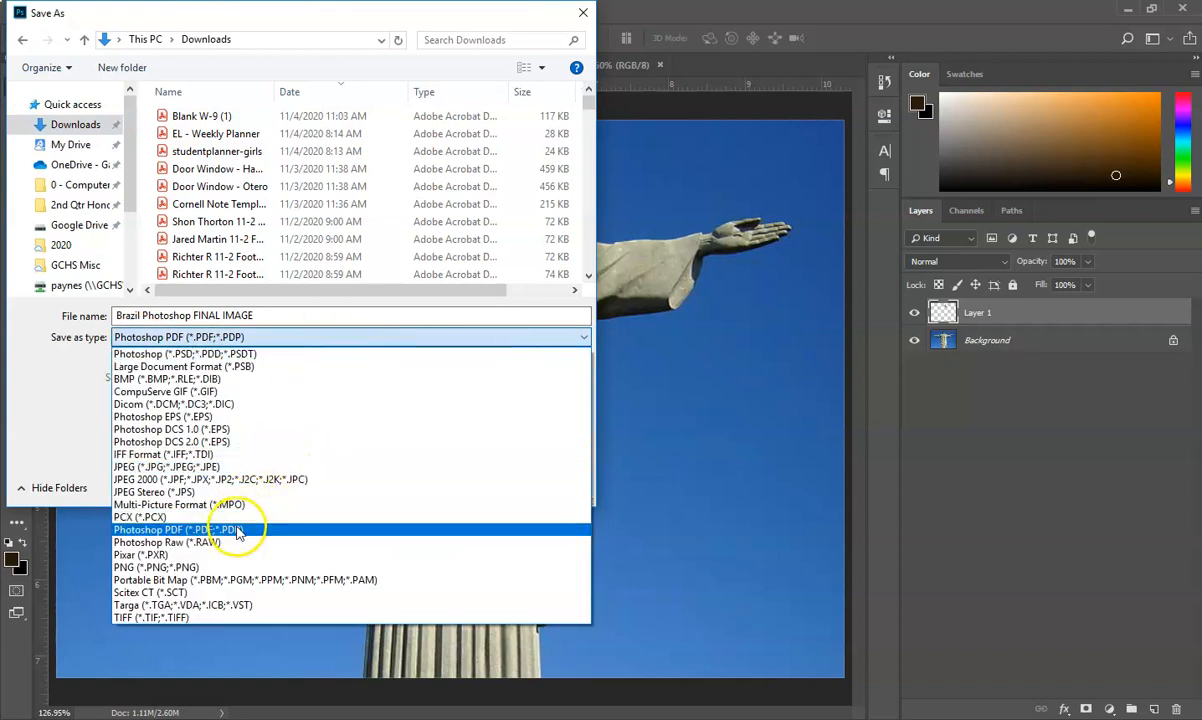
{"action": "left_click", "coordinate": [246, 467]}
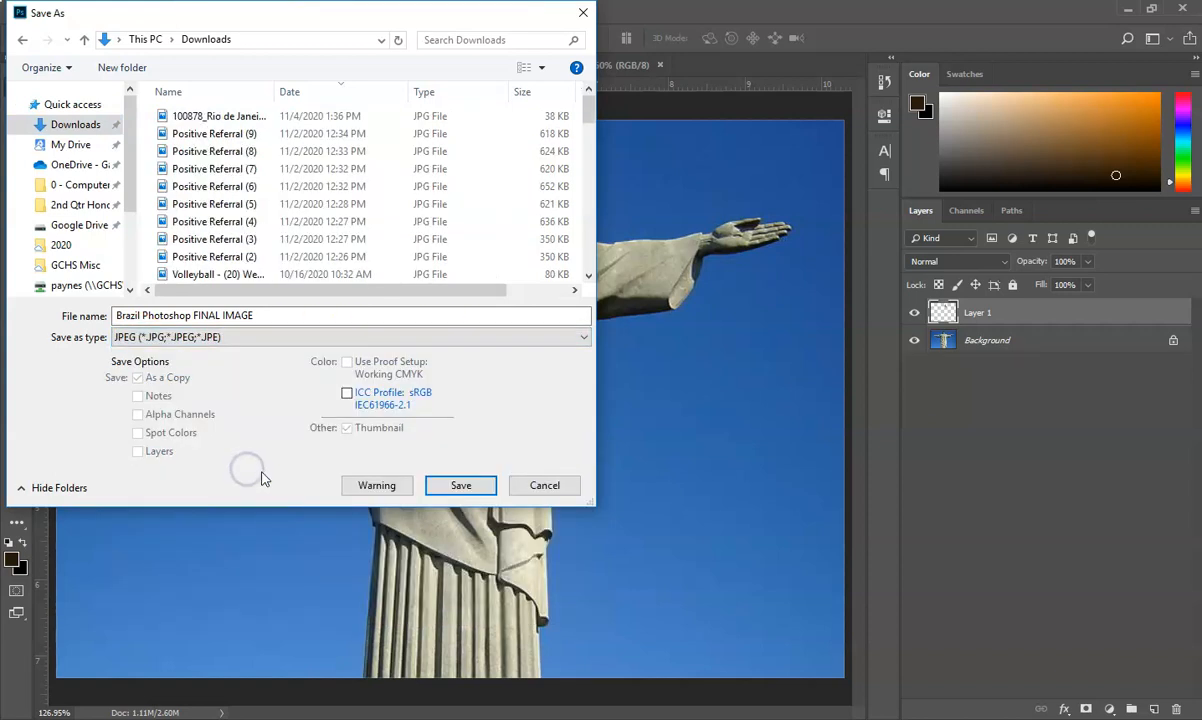
{"action": "left_click", "coordinate": [462, 485]}
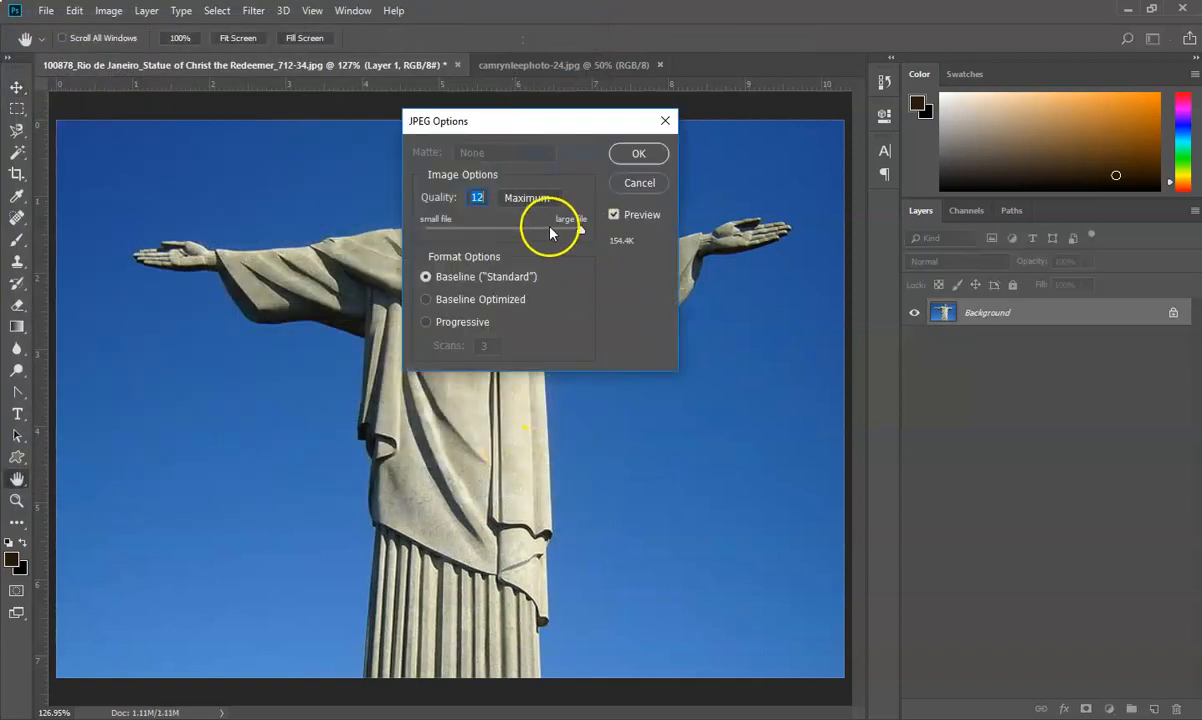
{"action": "left_click_drag", "start_coordinate": [578, 230], "coordinate": [523, 232]}
{"action": "left_click", "coordinate": [639, 155]}
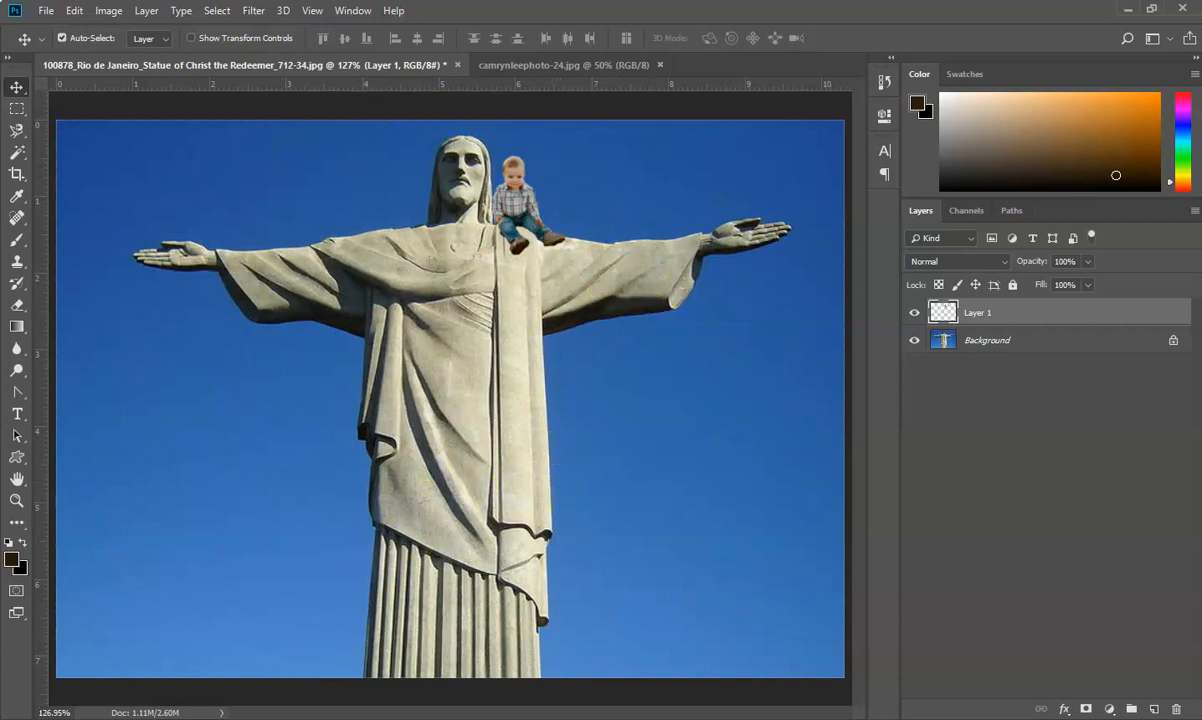
- Switch to Chrome, create a blank Google Slides presentation from My Drive, and close the theme suggestions
{"action": "left_click", "coordinate": [133, 655]}
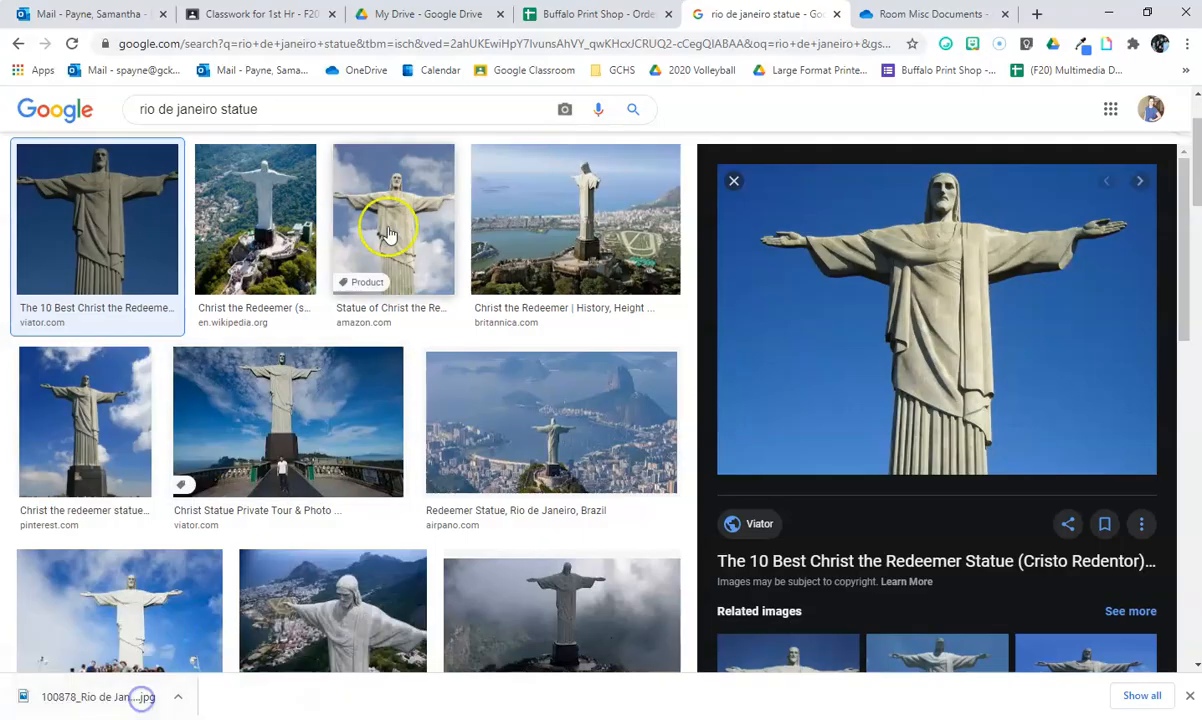
{"action": "left_click", "coordinate": [450, 15]}
{"action": "left_click", "coordinate": [48, 166]}
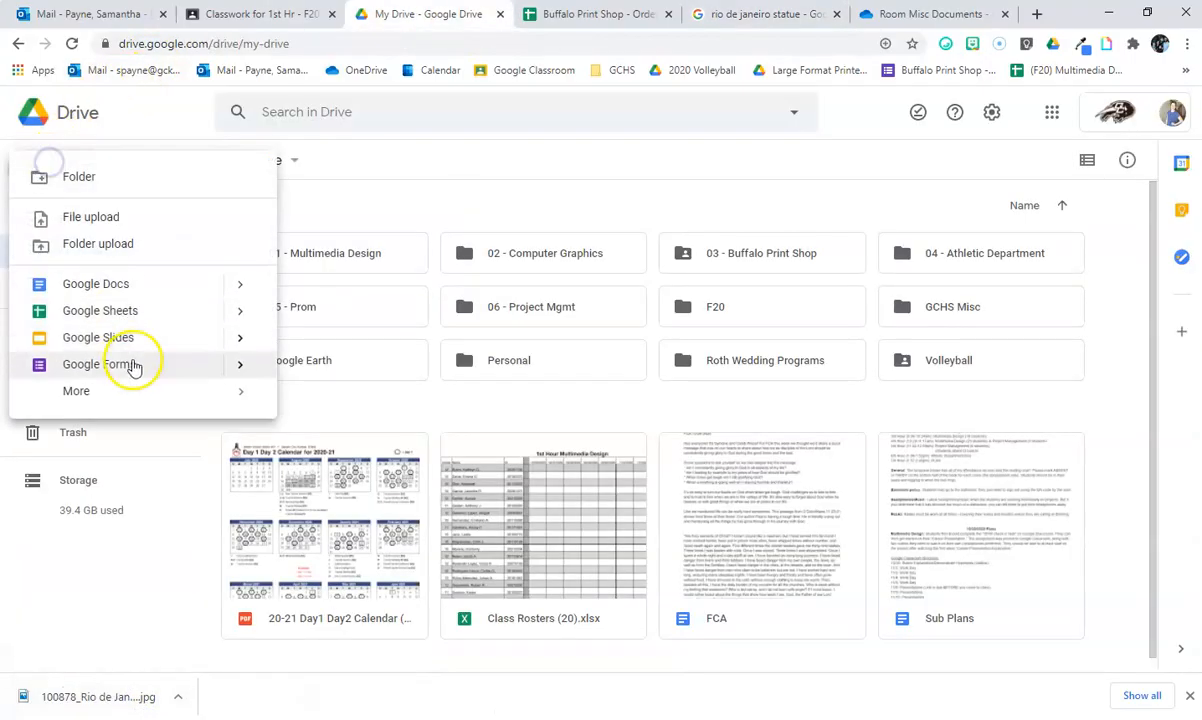
{"action": "left_click", "coordinate": [166, 340]}
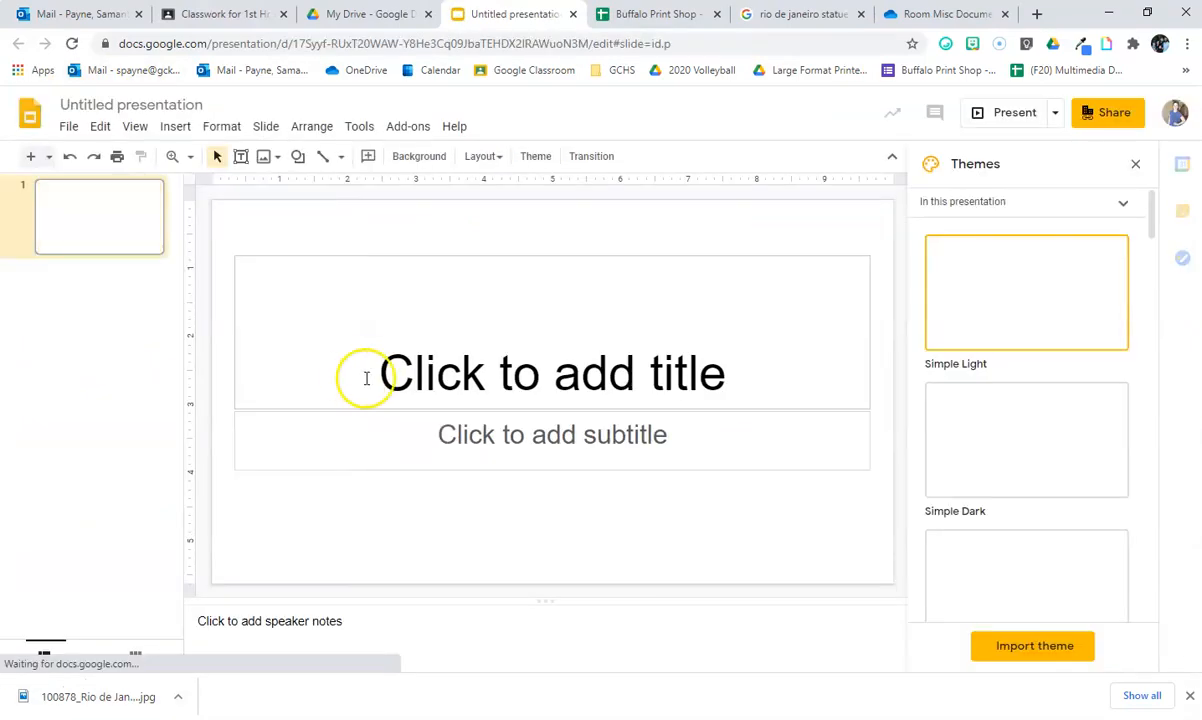
{"action": "left_click", "coordinate": [1135, 164]}
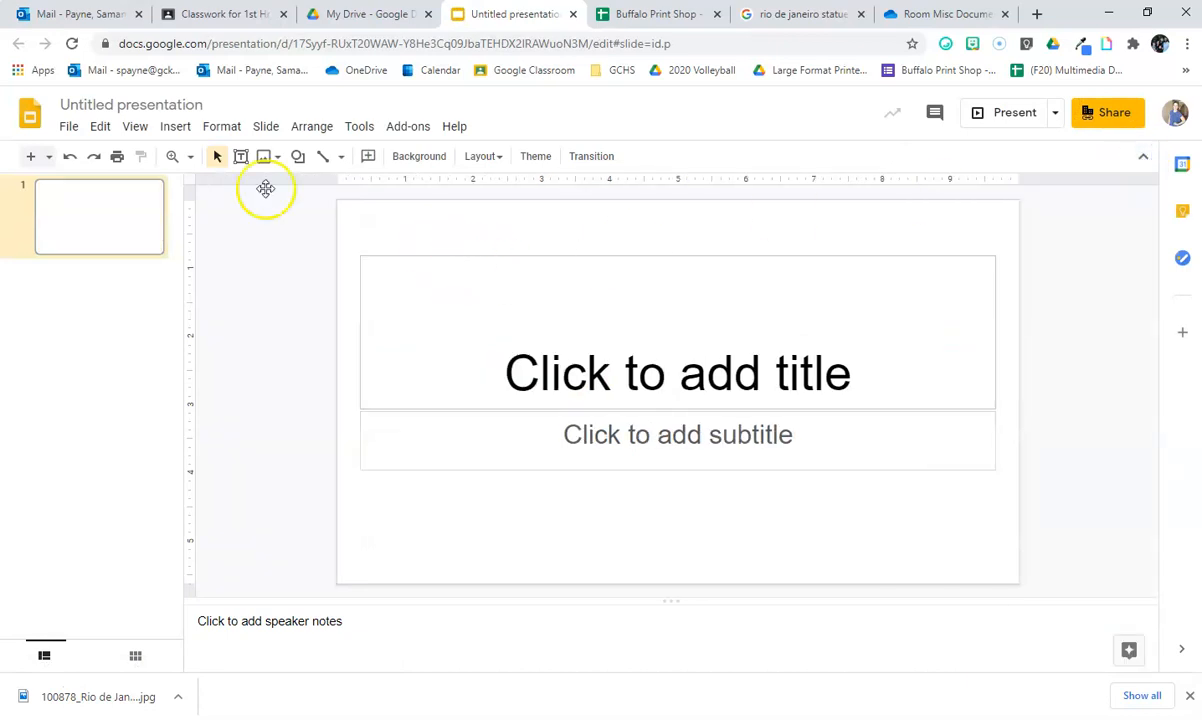
- Start inserting an image from the computer into the title slide, and sort the Downloads folder by date with the newest files first
{"action": "left_click", "coordinate": [178, 130]}
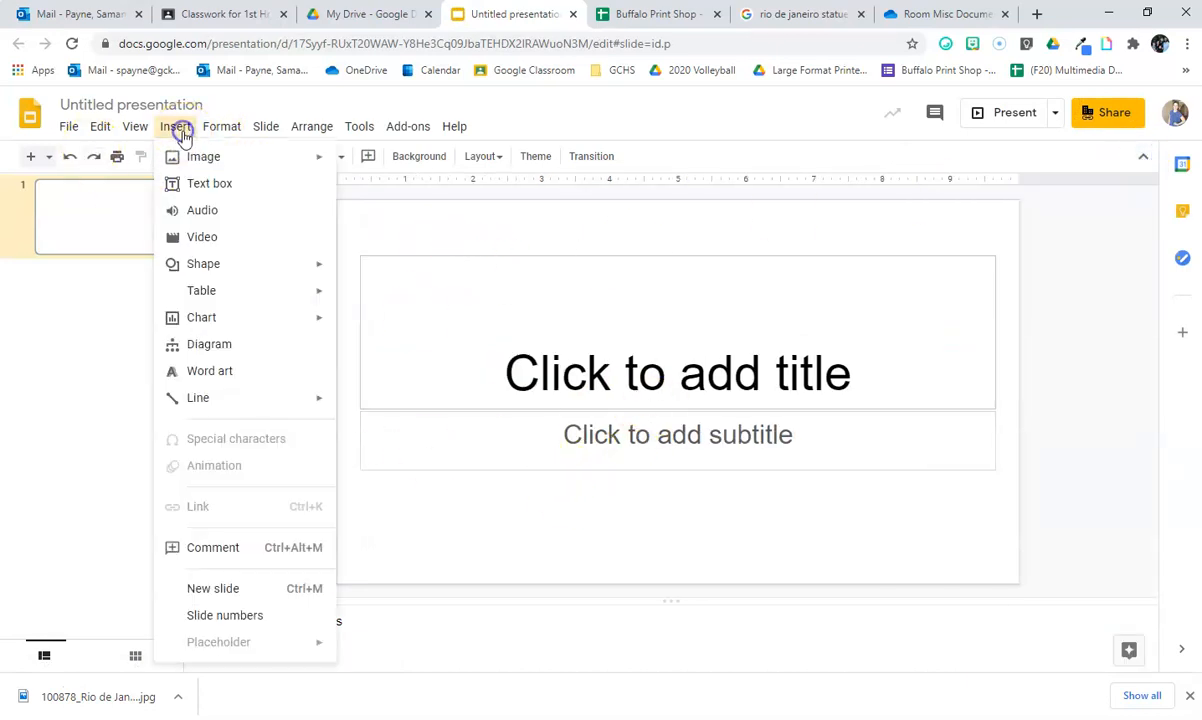
{"action": "mouse_move", "coordinate": [184, 151]}
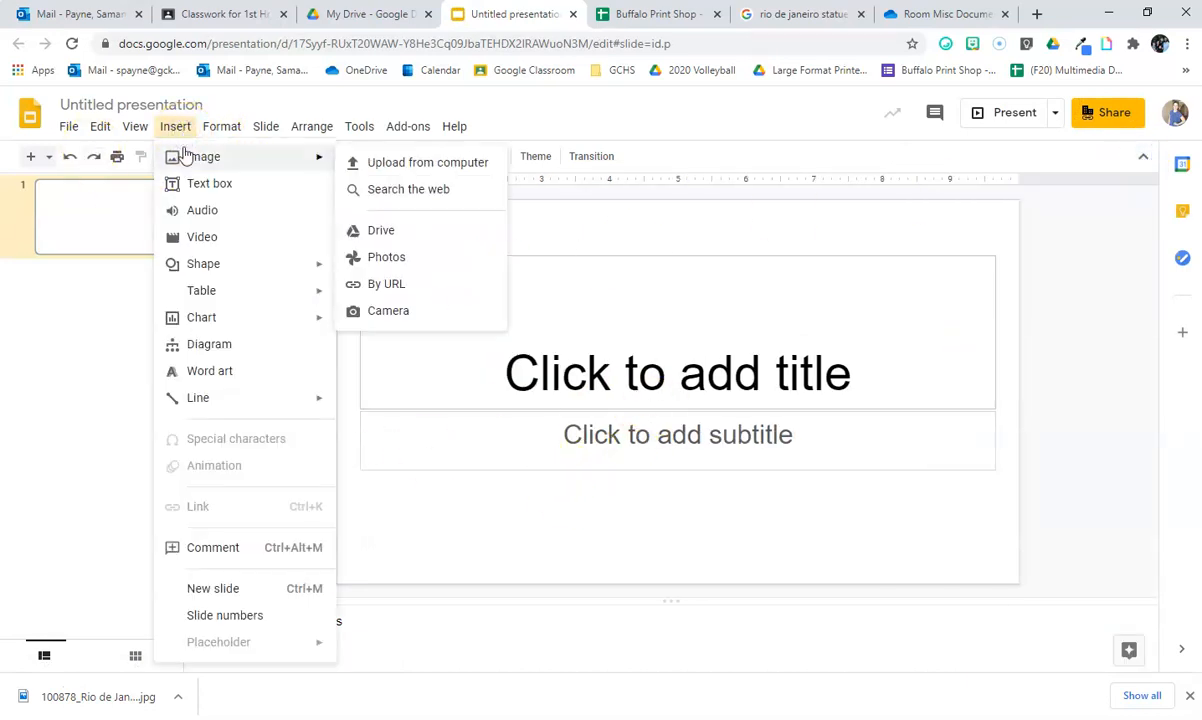
{"action": "left_click", "coordinate": [421, 172]}
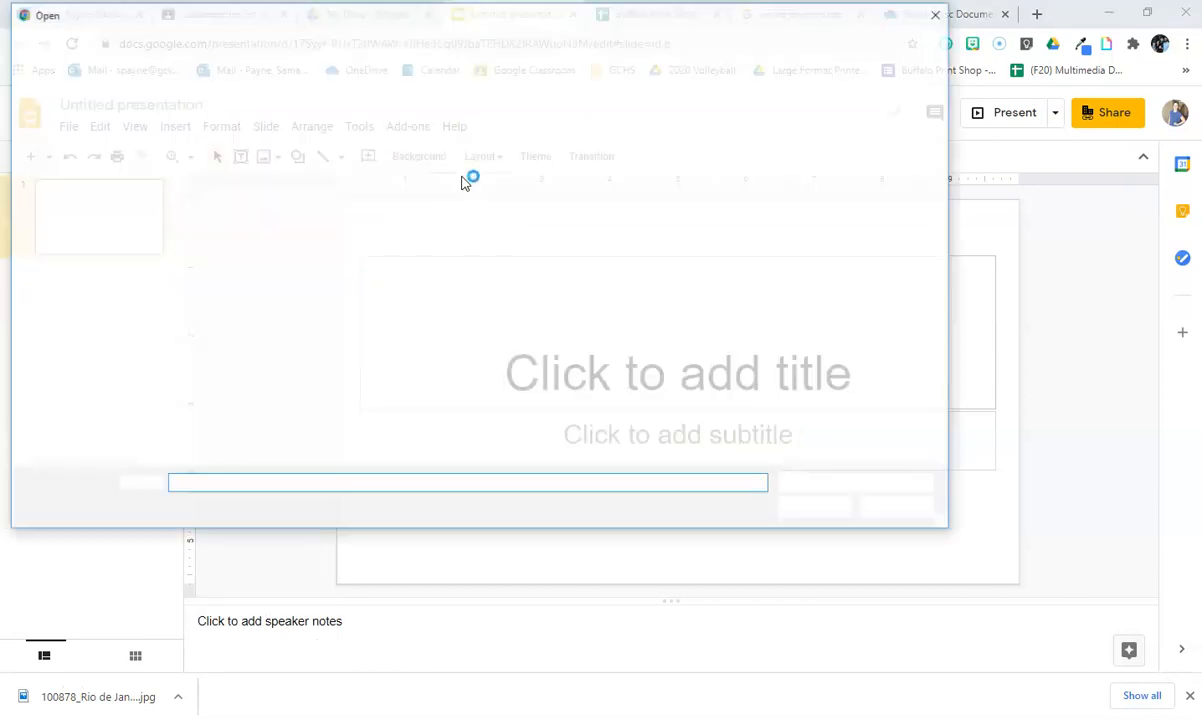
{"action": "left_click", "coordinate": [44, 125]}
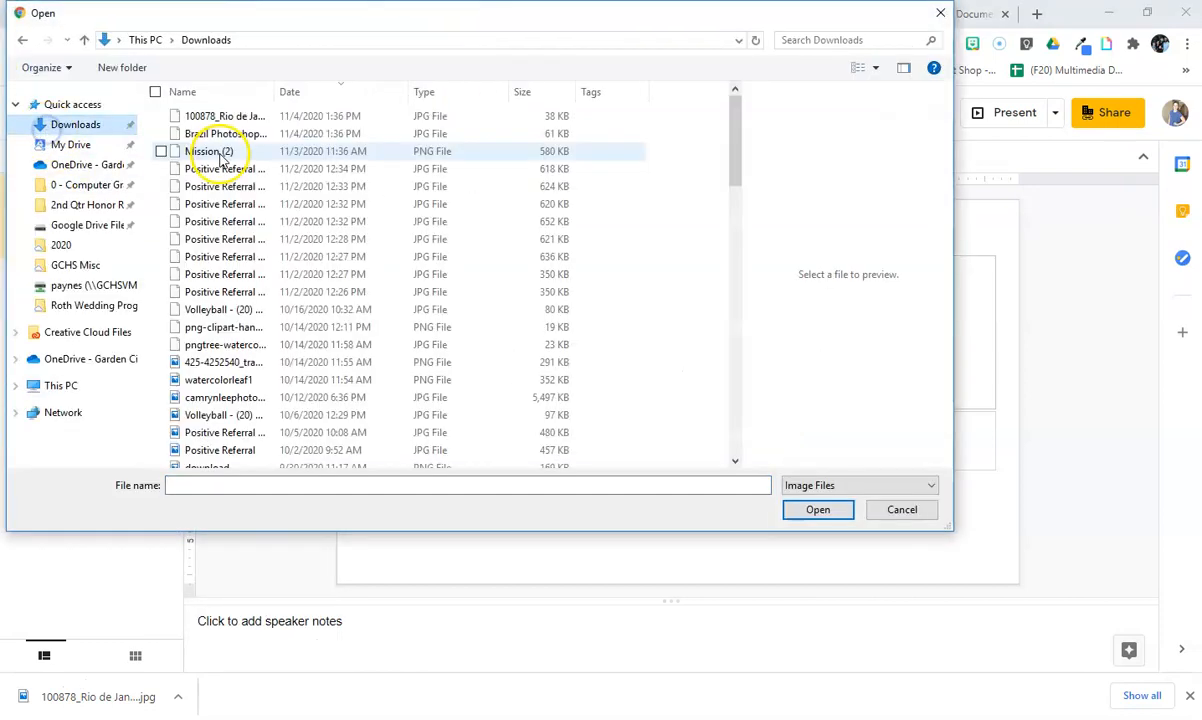
{"action": "left_click", "coordinate": [368, 95]}
{"action": "left_click", "coordinate": [368, 96]}
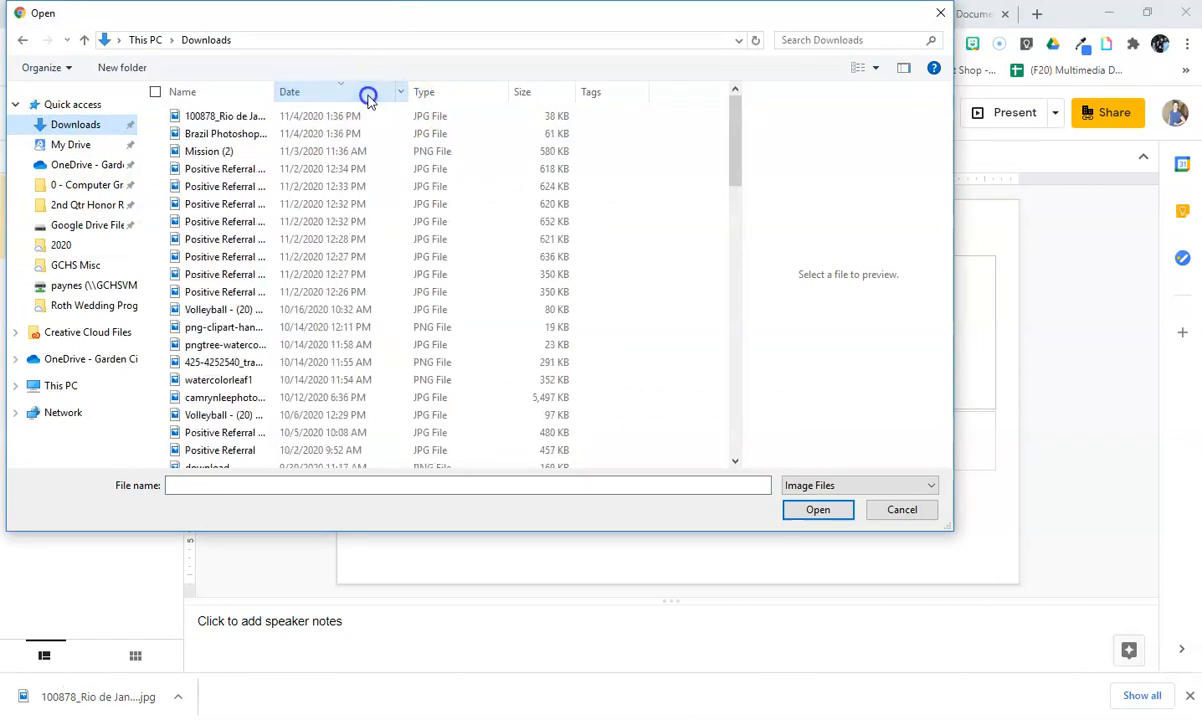
- Insert the "Brazil Photoshop FINAL IMAGE" file, shrink the picture proportionally, and move it to about the middle of the slide
{"action": "left_click", "coordinate": [255, 133]}
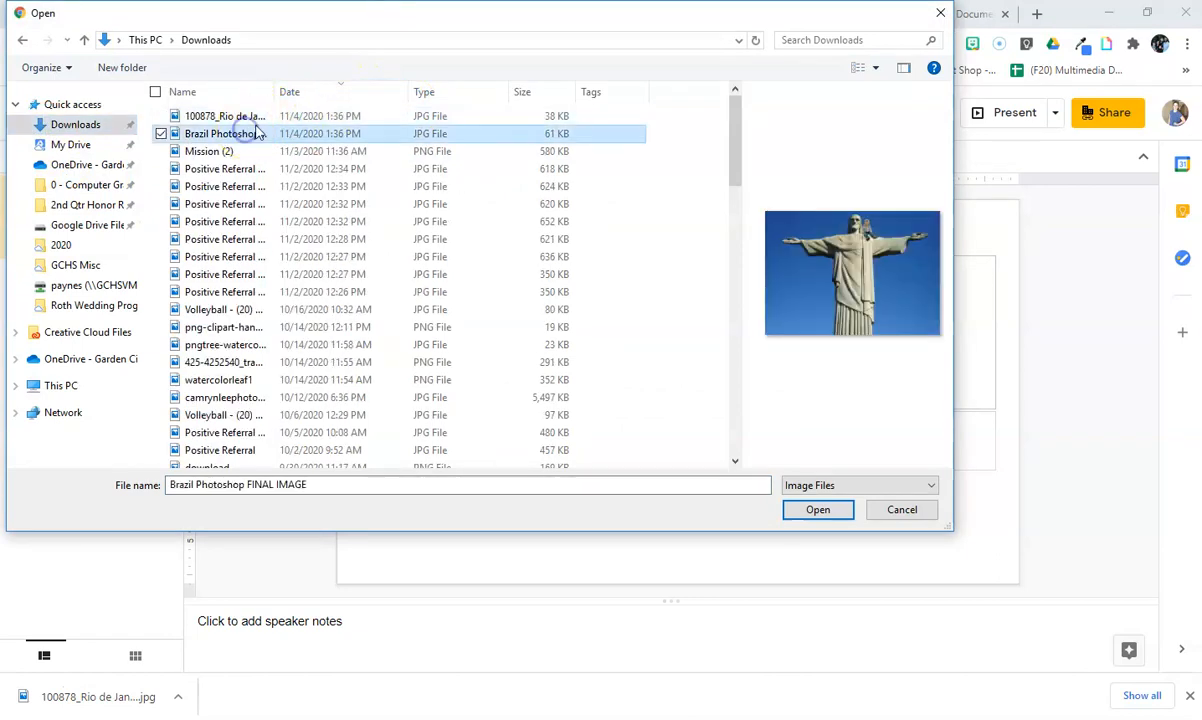
{"action": "left_click", "coordinate": [800, 508]}
{"action": "left_click_drag", "start_coordinate": [414, 205], "coordinate": [494, 262]}
{"action": "left_click_drag", "start_coordinate": [664, 428], "coordinate": [632, 391]}
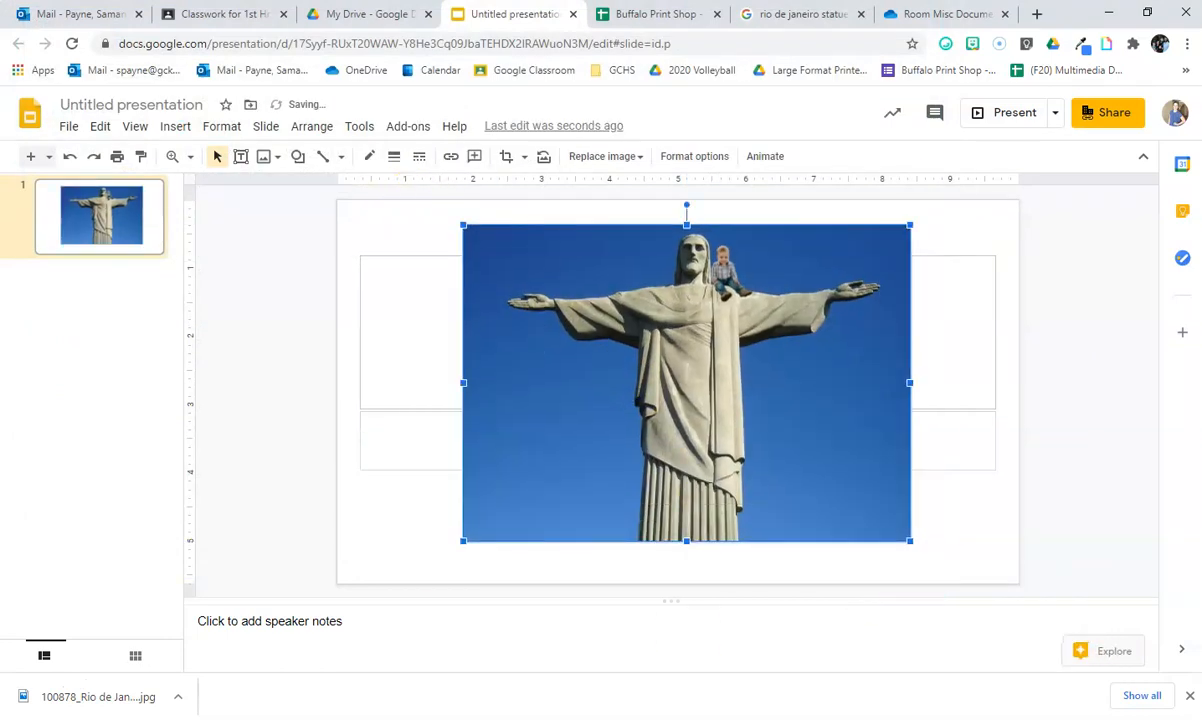